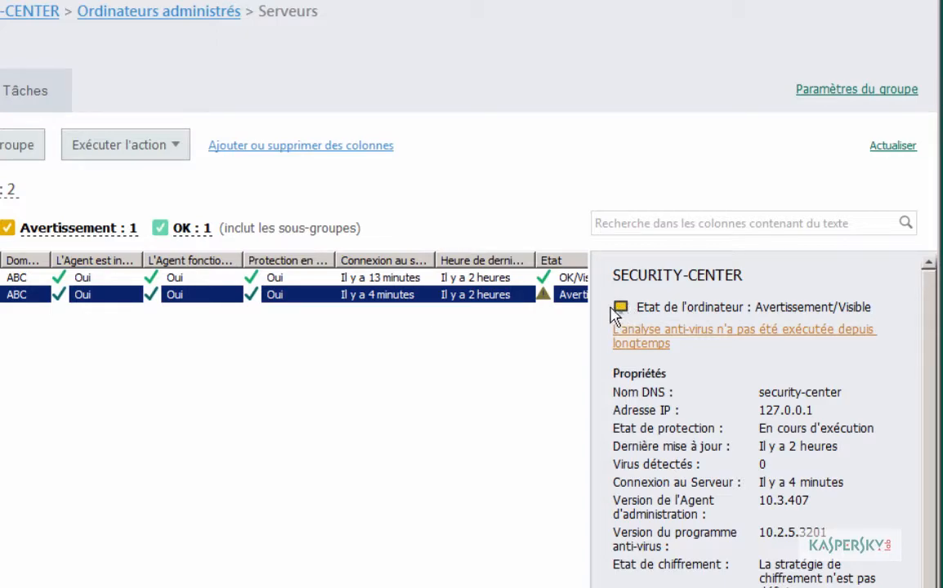
Start the "Analyse complète" task on the SECURITY-CENTER computer from its anti-virus scan warning and close the computer's properties
left_click(641, 343)
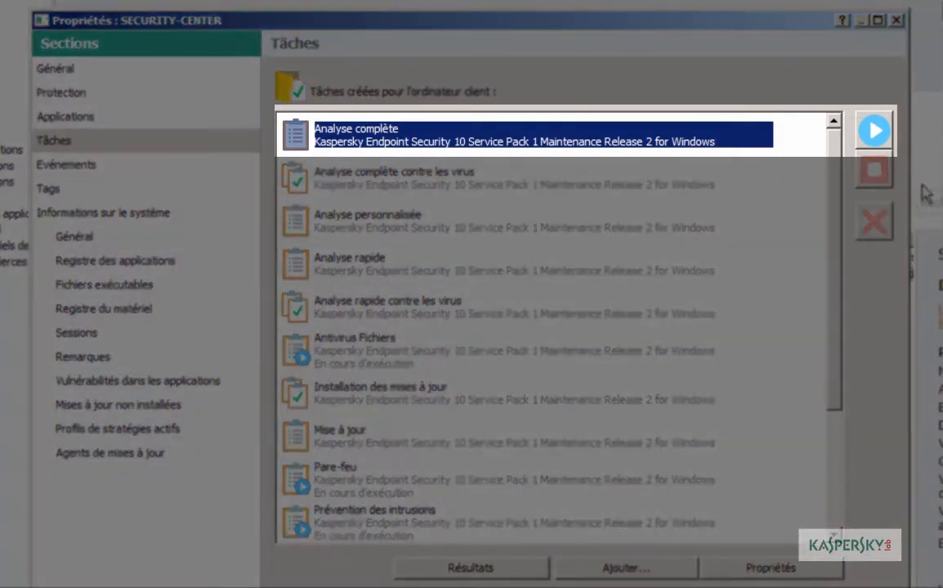
left_click(874, 130)
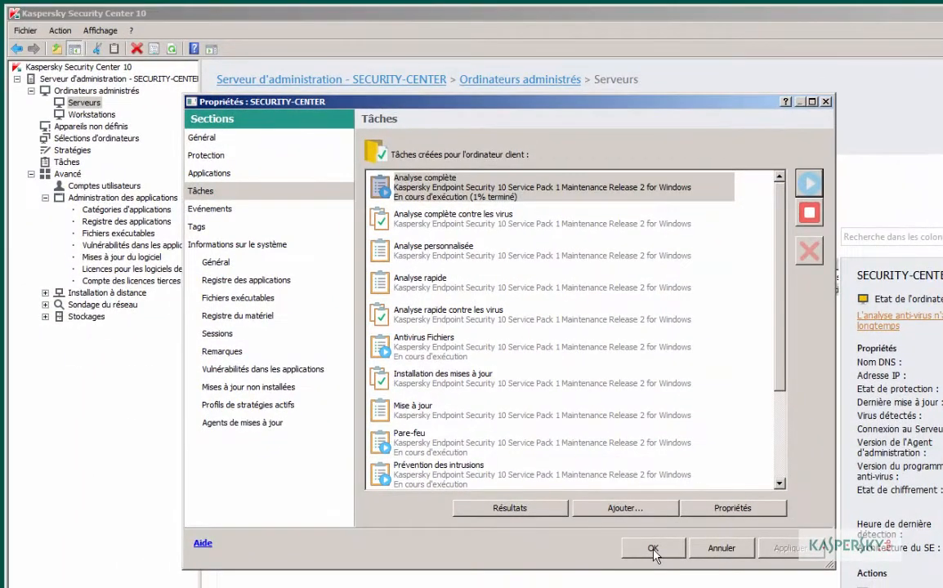
left_click(657, 547)
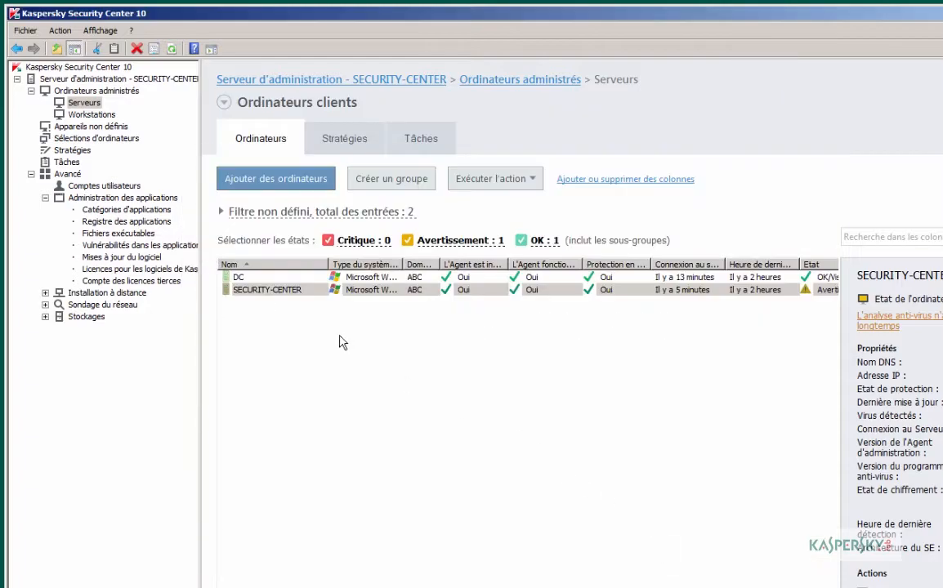
Check the status details of WINDOWS10-VM in the Workstations group, then switch to the Windows 10 x64 virtual machine
left_click(91, 114)
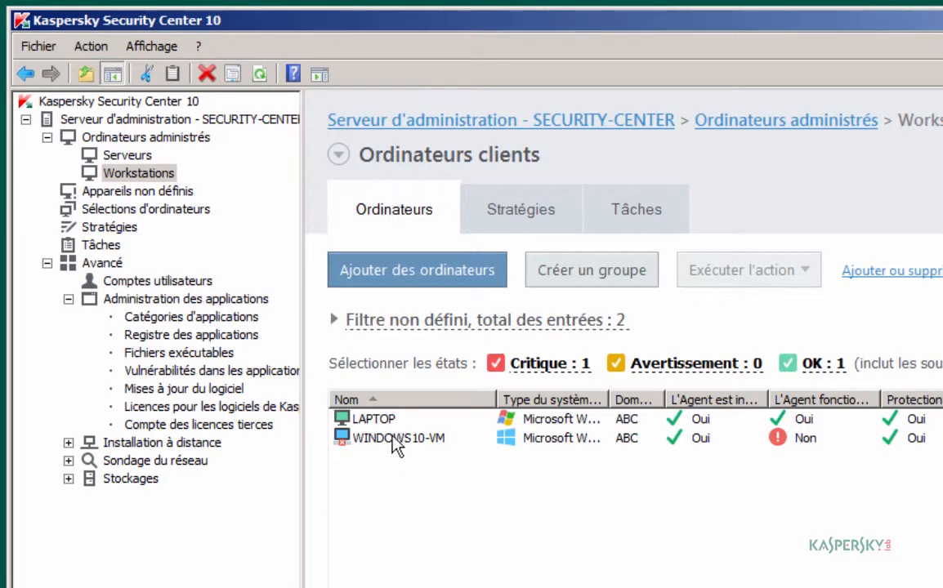
left_click(393, 442)
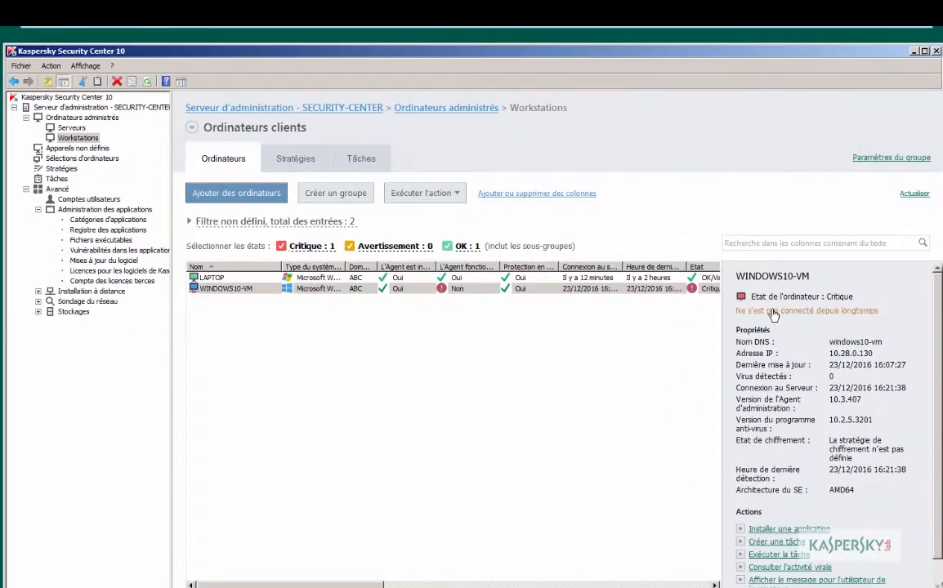
mouse_move(765, 38)
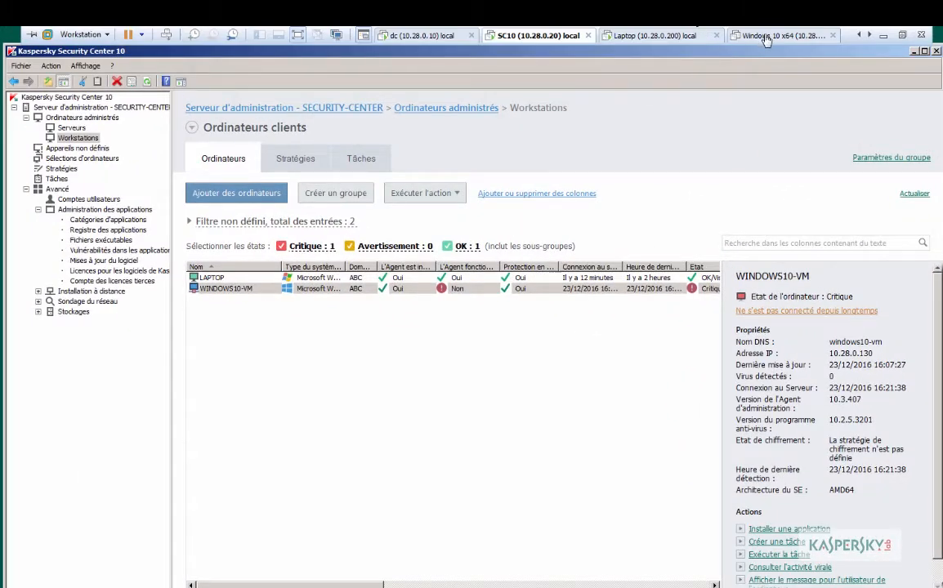
left_click(768, 35)
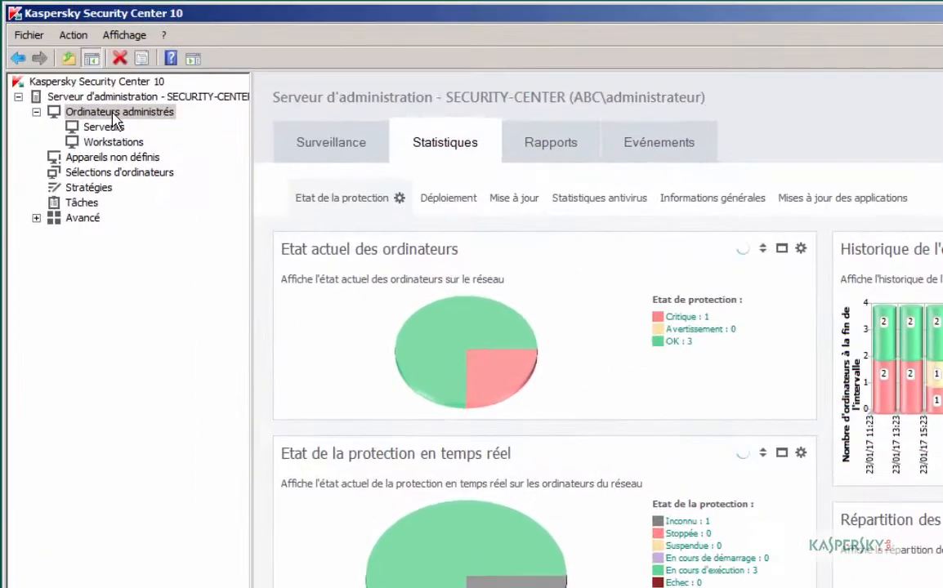
Open the "Etat de l'ordinateur" properties of the Ordinateurs administrés group and widen the Condition columns of both lists
left_click(115, 114)
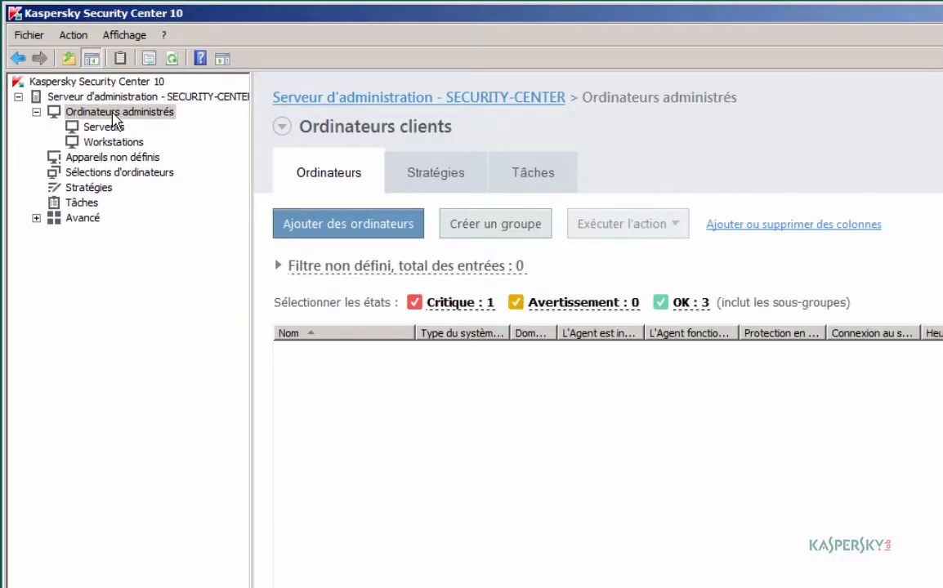
right_click(114, 119)
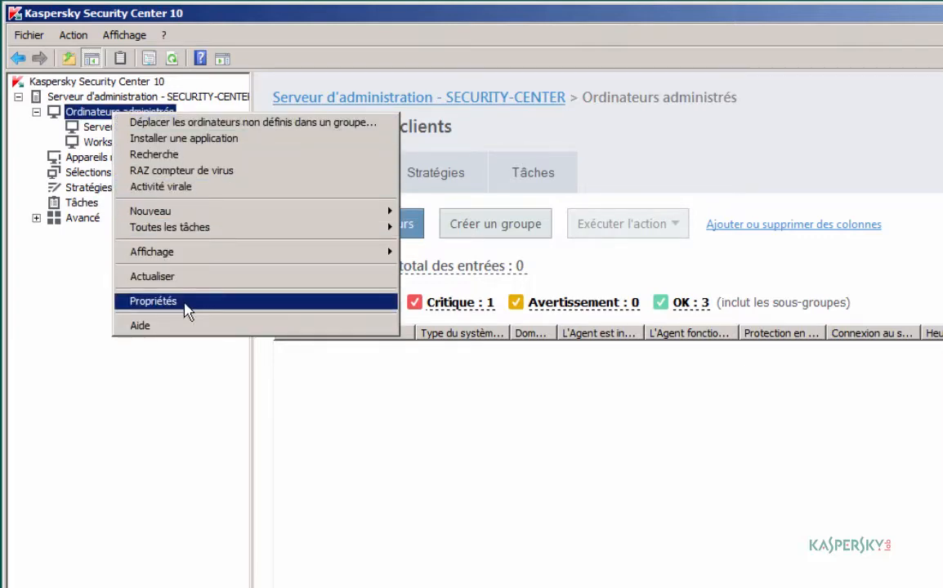
left_click(184, 301)
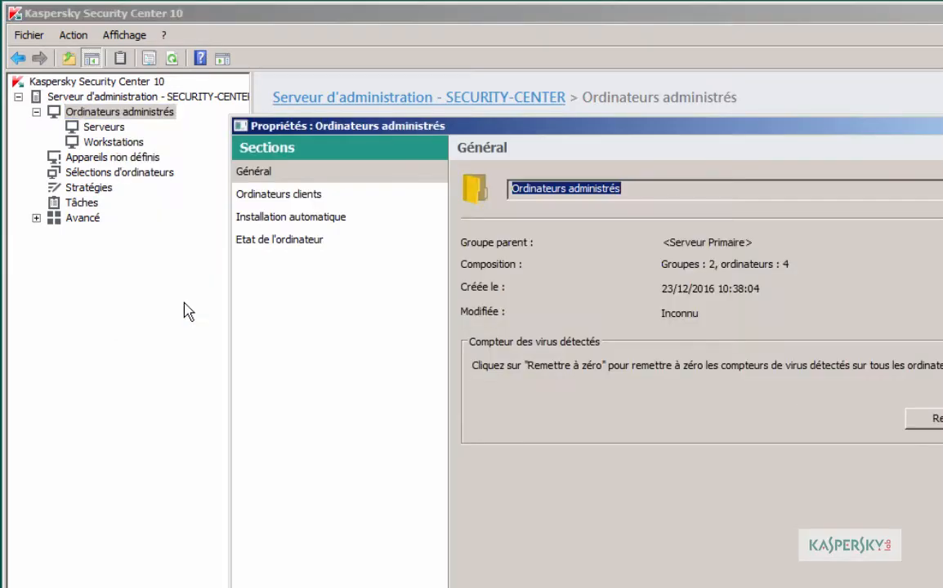
left_click(267, 244)
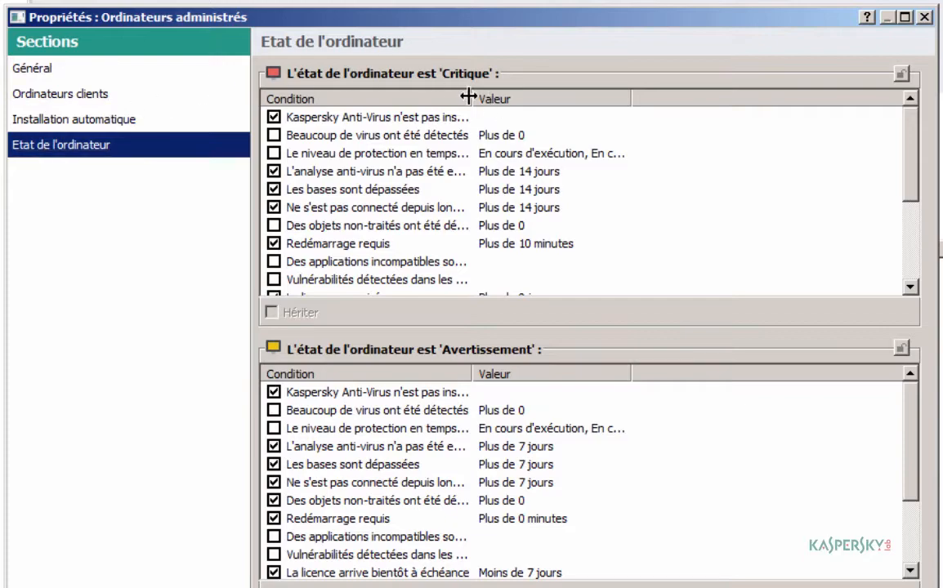
left_click_drag(472, 96, 599, 95)
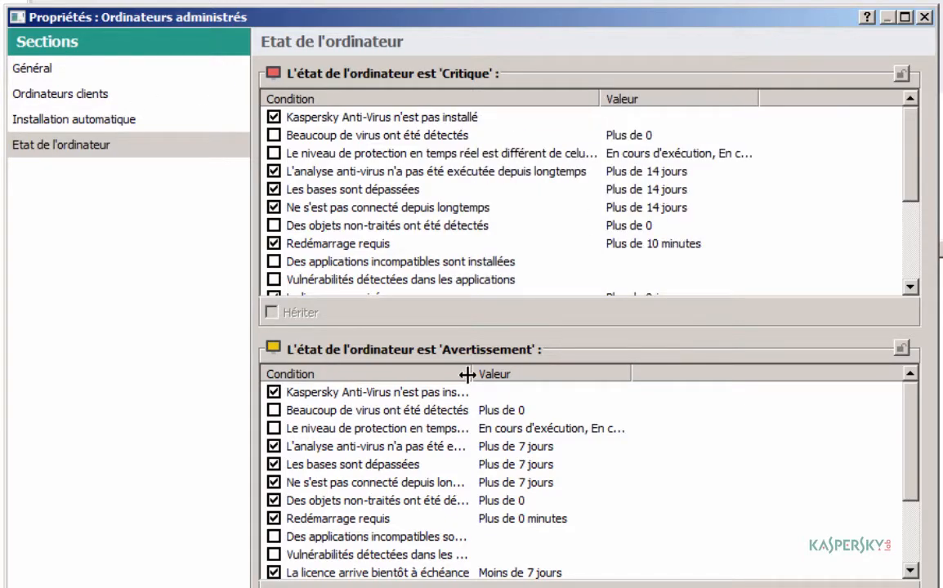
left_click_drag(471, 373, 608, 372)
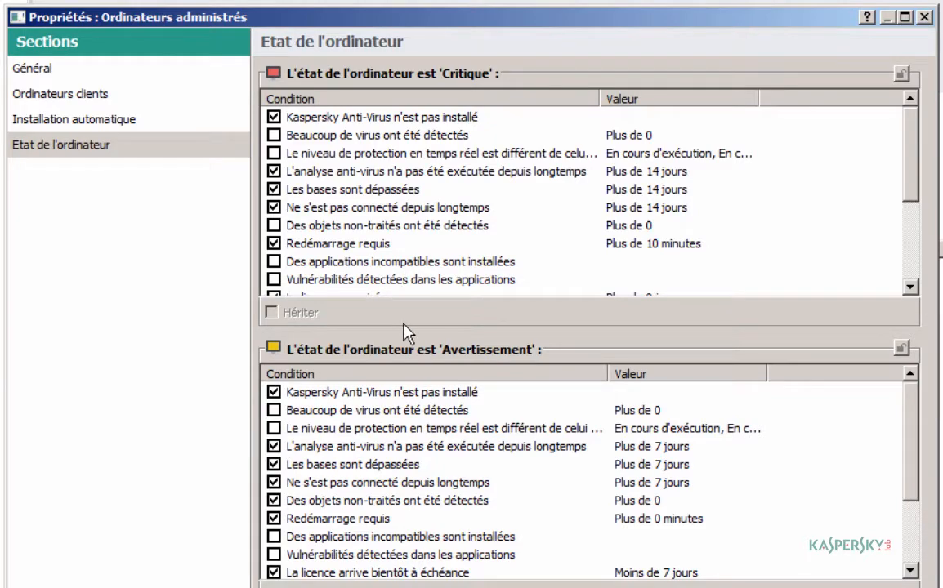
Set the 'Critique' condition "Ne s'est pas connecté depuis longtemps" to more than 30 days
left_click(364, 119)
left_click(279, 135)
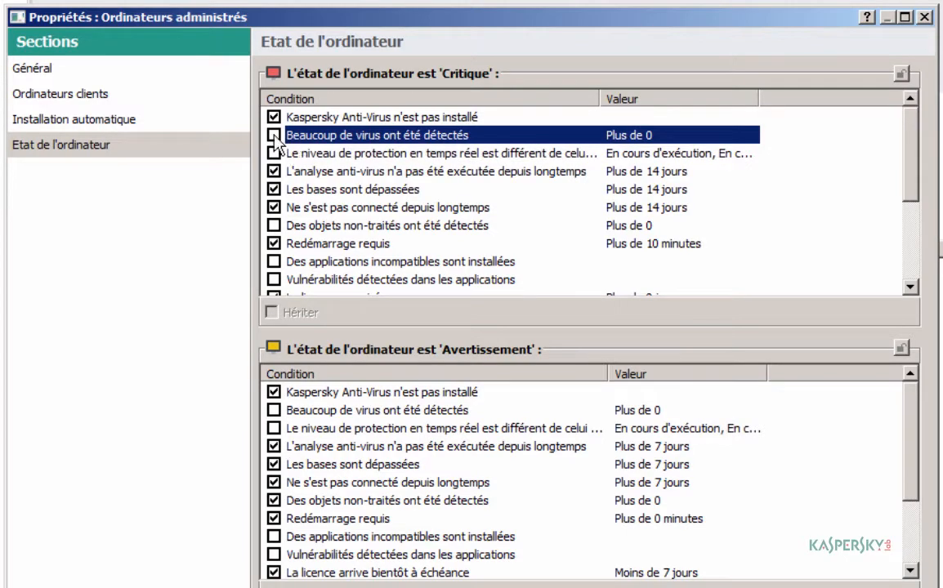
left_click(366, 207)
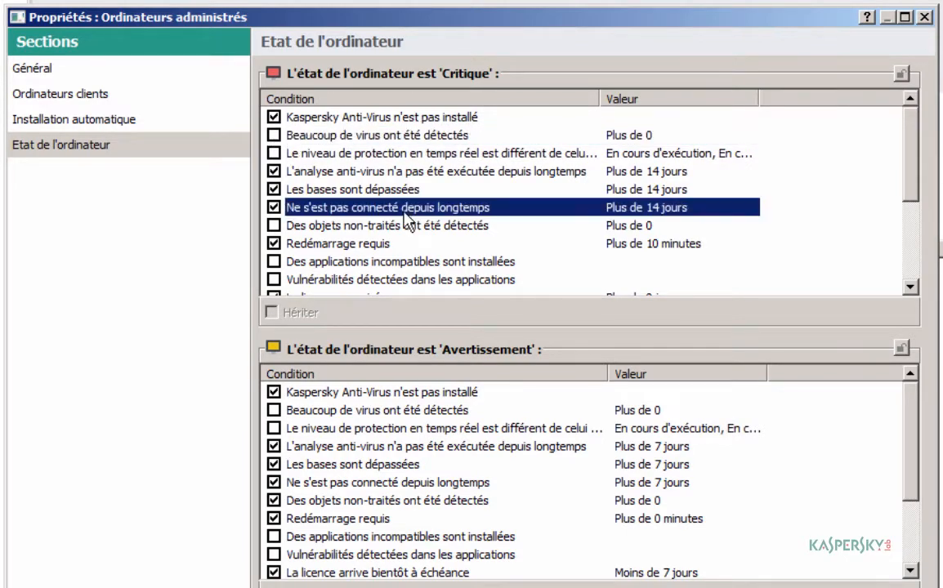
double_click(650, 214)
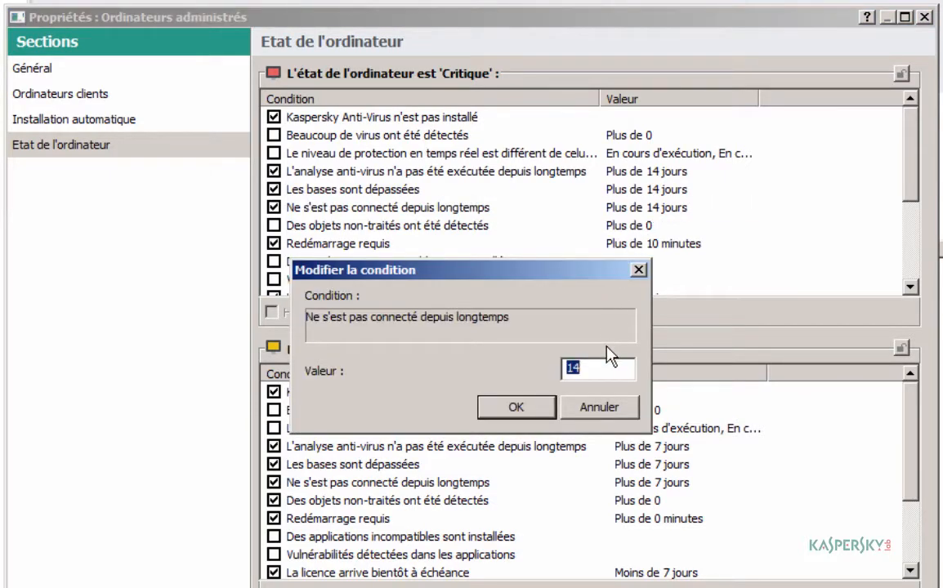
type("30")
left_click(519, 422)
Disable the 'Critique' conditions for a required restart, the Windows update search and unprocessed incidents
scroll(580, 196, "down", 3)
left_click(579, 204)
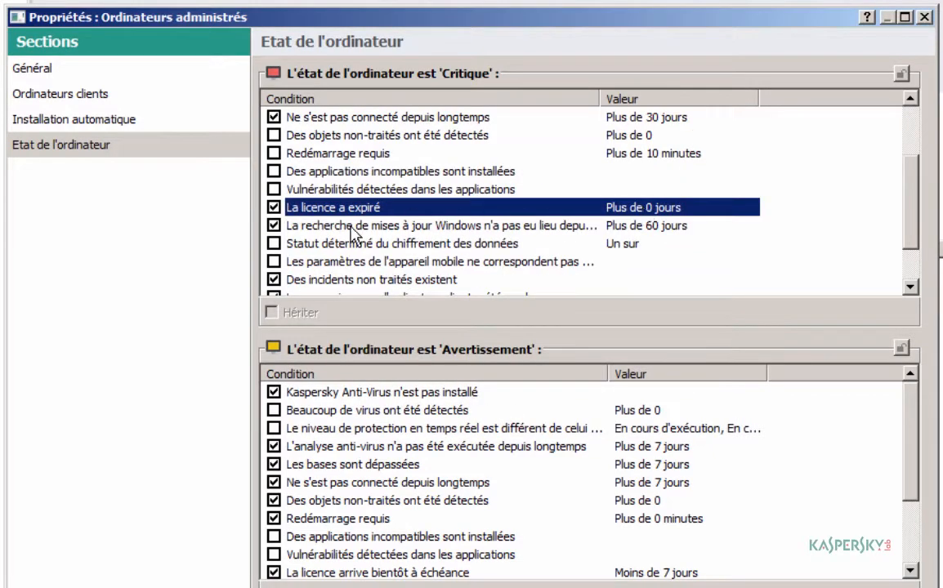
left_click(477, 228)
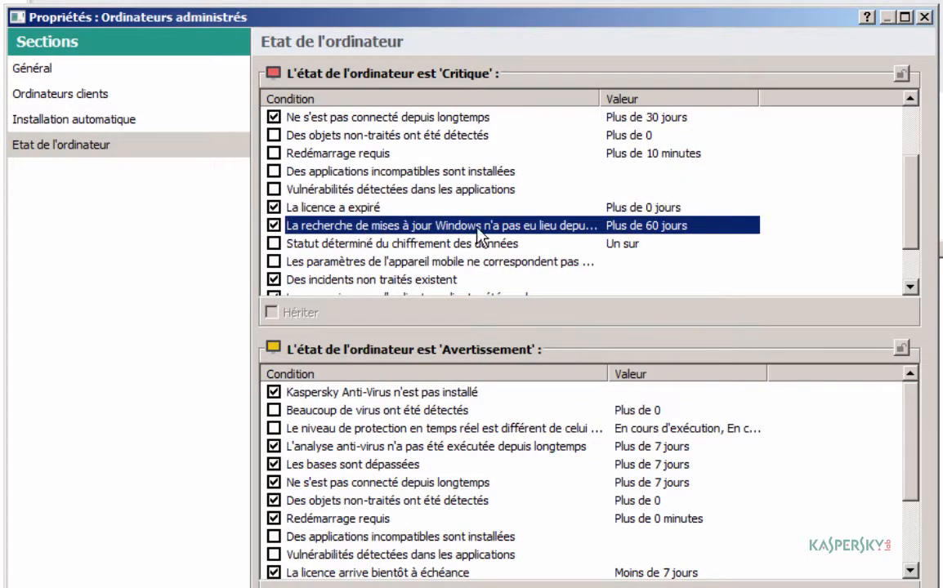
left_click(275, 227)
left_click(294, 261)
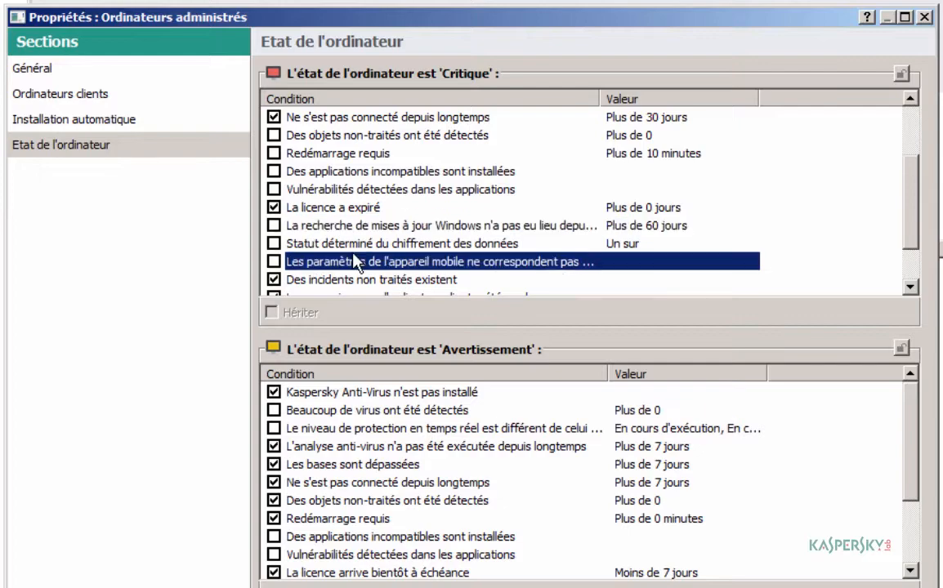
scroll(295, 260, "down", 1)
left_click(309, 225)
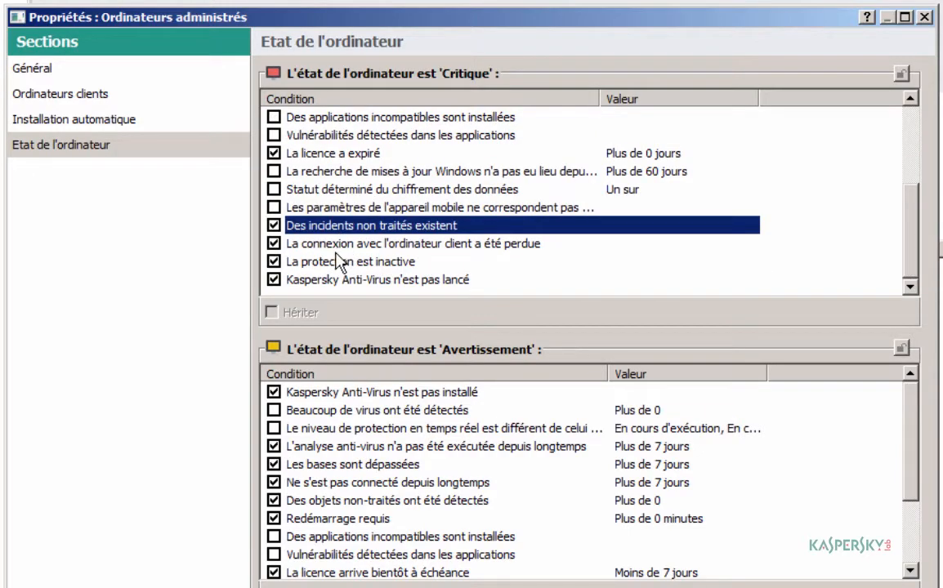
left_click(274, 225)
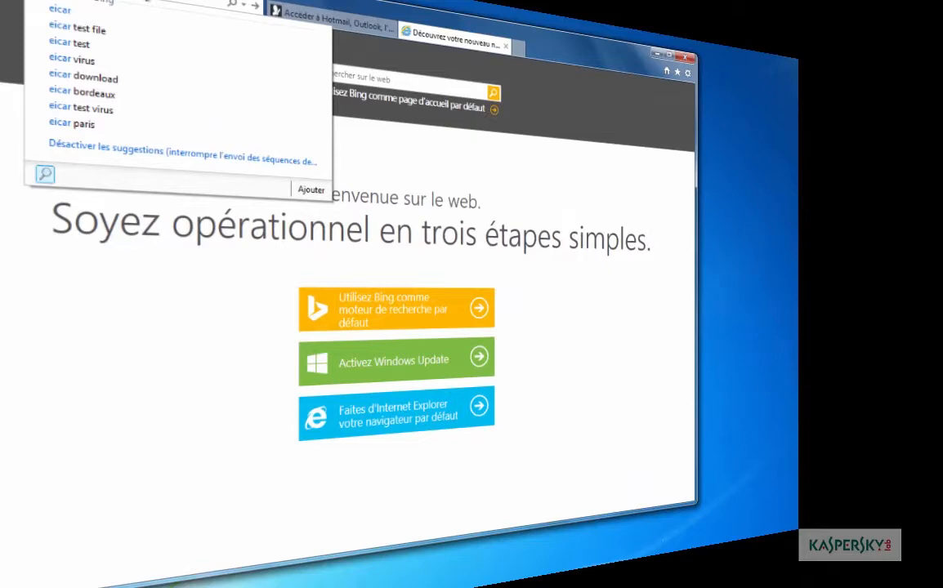
Go to eicar.org in the browser and open the download area of the anti-malware test file
type(".or")
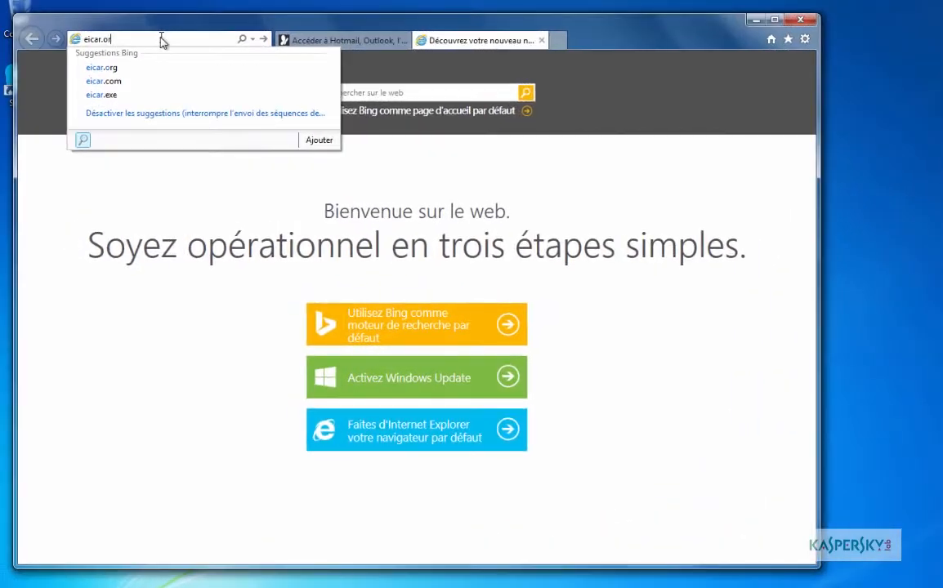
type("g")
key("Return")
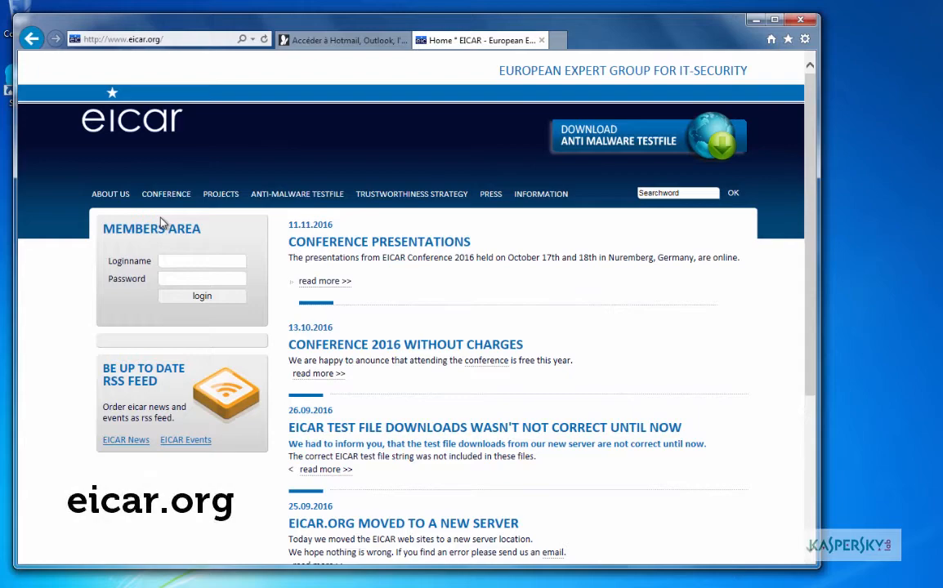
left_click(619, 143)
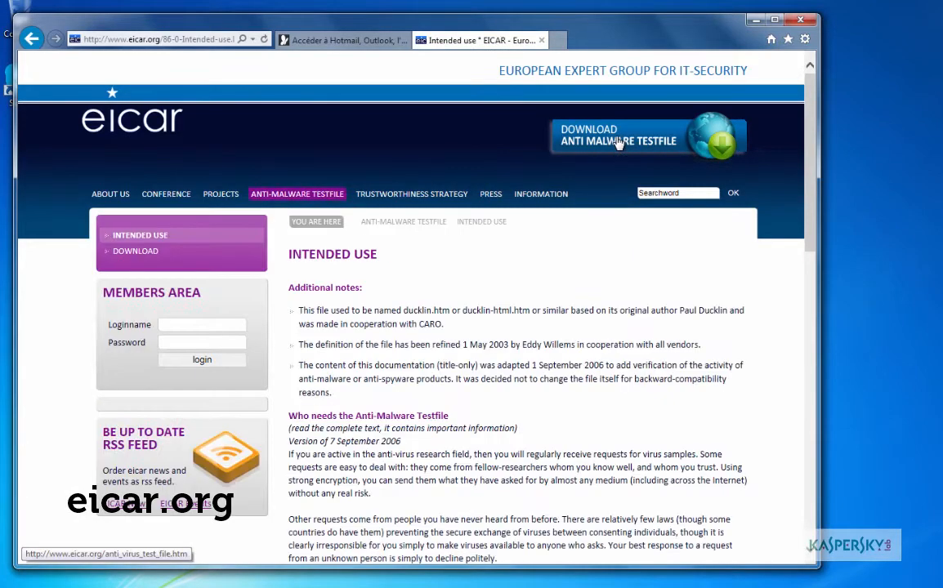
left_click(134, 254)
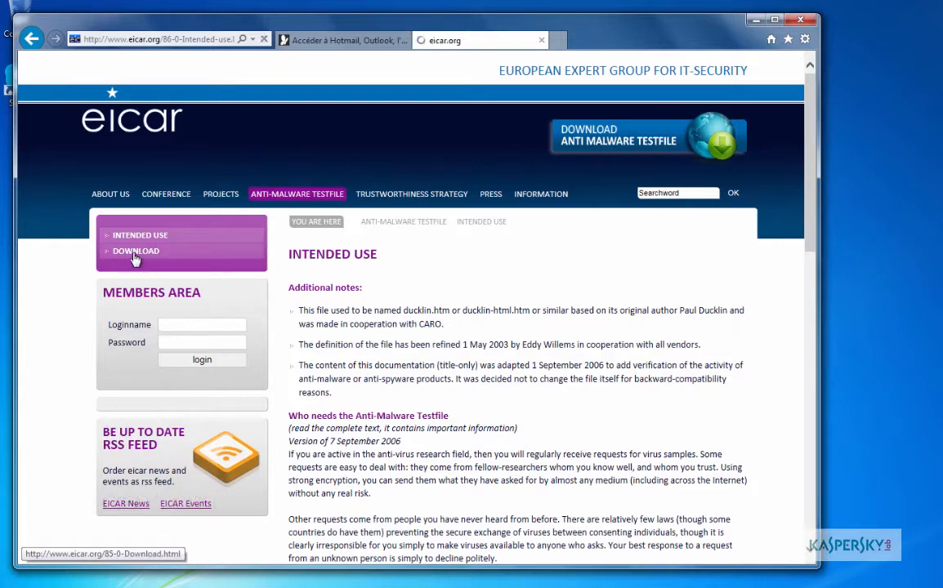
scroll(356, 330, "down", 3)
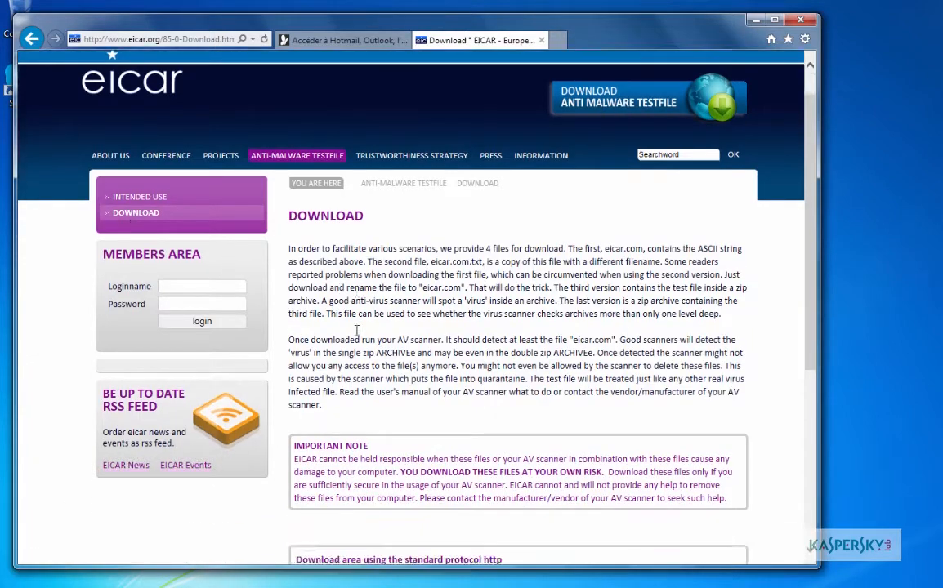
scroll(356, 335, "down", 1)
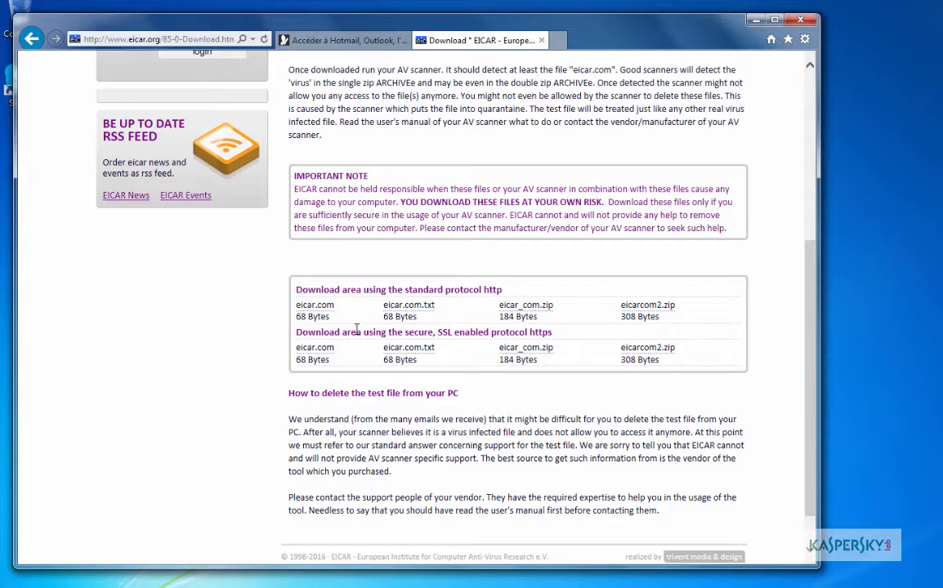
Try to download eicar.com, eicar.com.txt and eicar_com.zip over standard http, returning to the download page between attempts
left_click(311, 309)
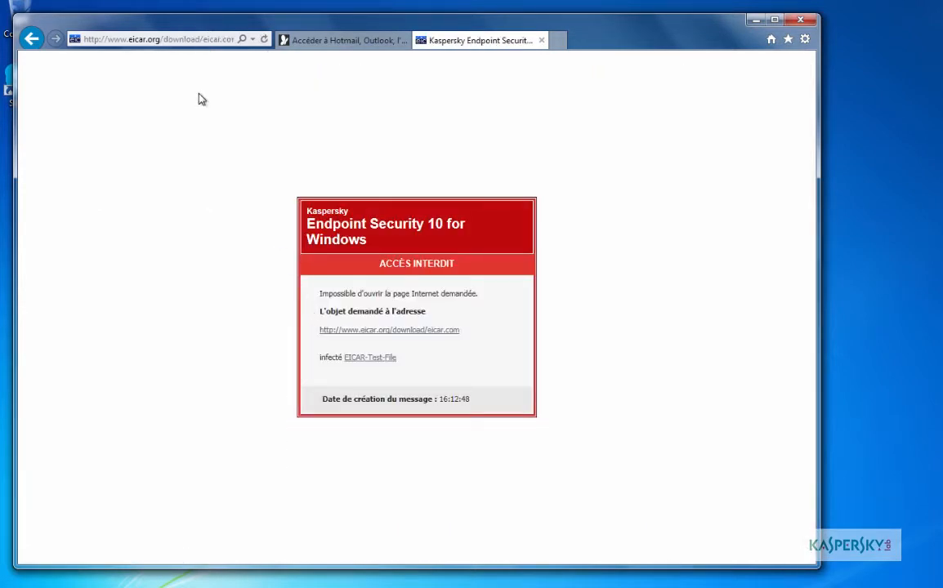
left_click(32, 40)
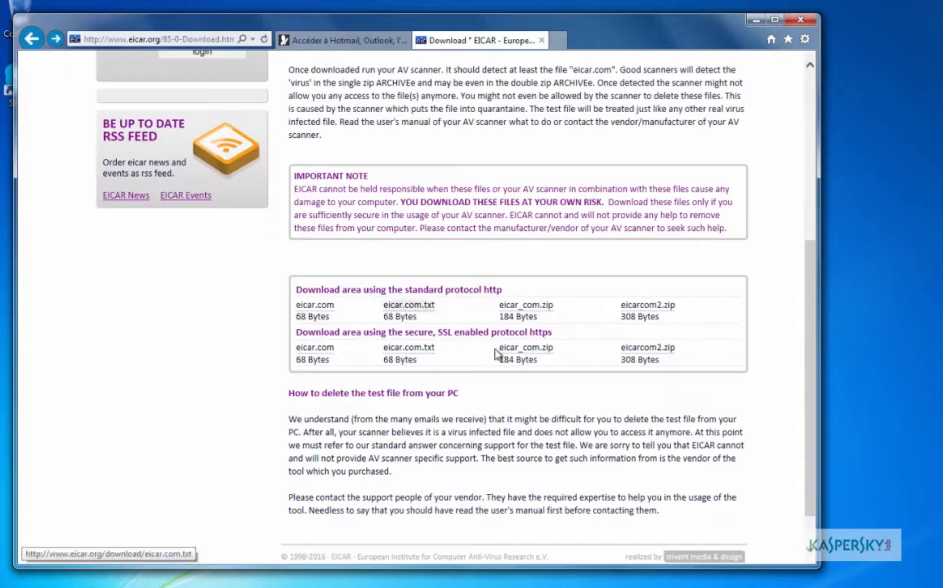
left_click(427, 308)
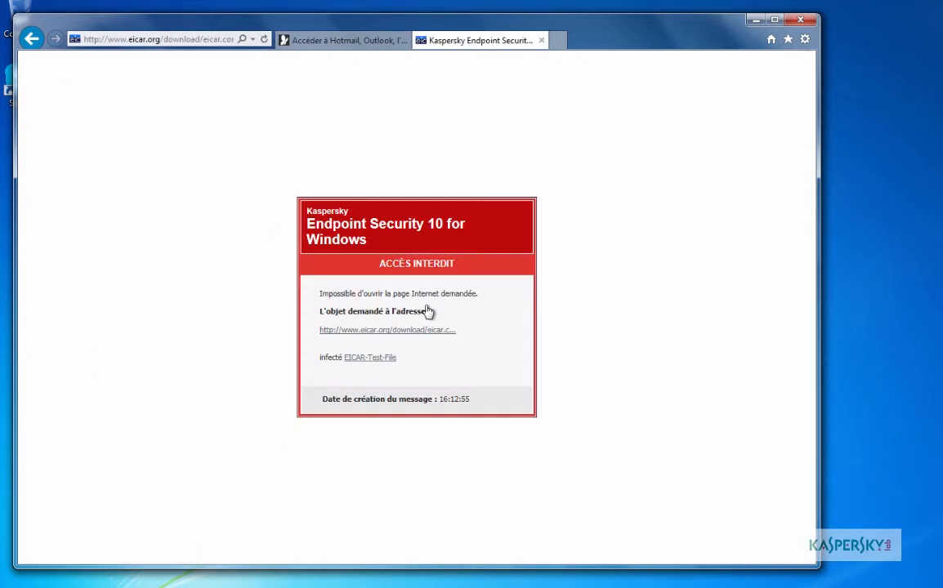
left_click(31, 39)
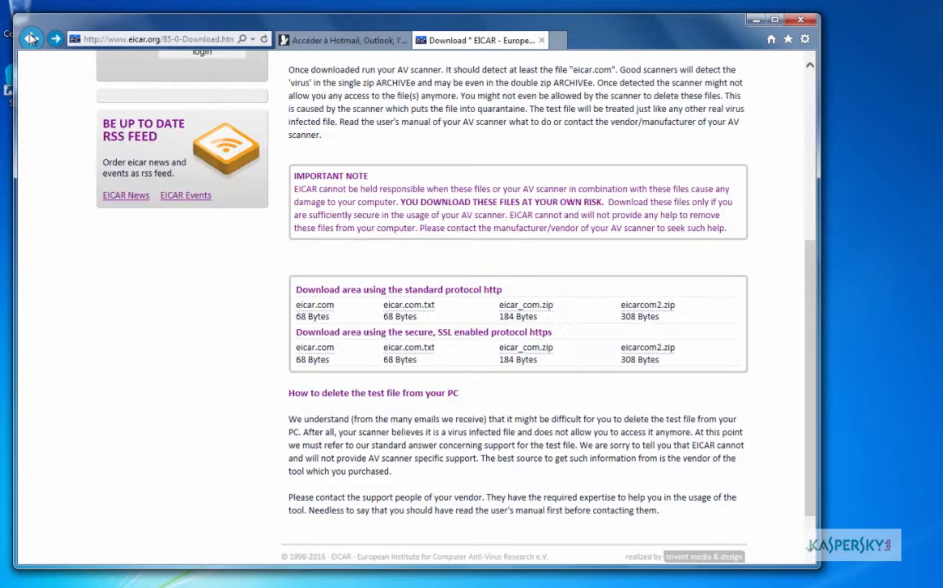
left_click(524, 307)
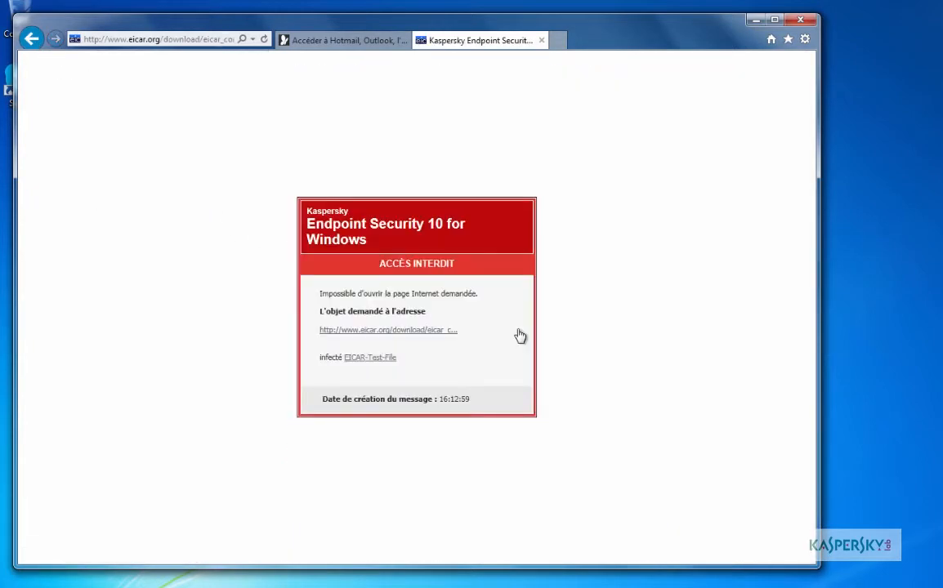
Return to the download page and save eicar.com from the secure https download area
left_click(30, 40)
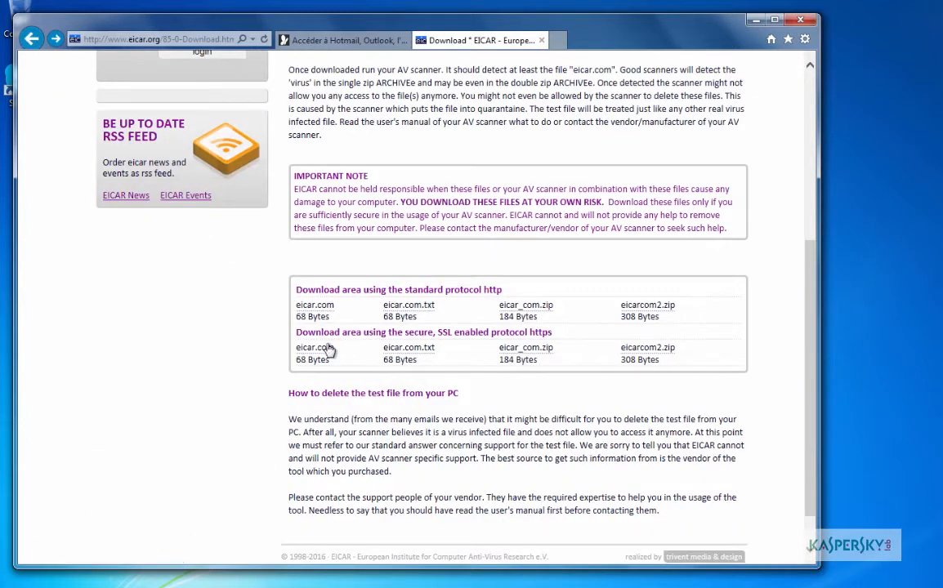
left_click(322, 352)
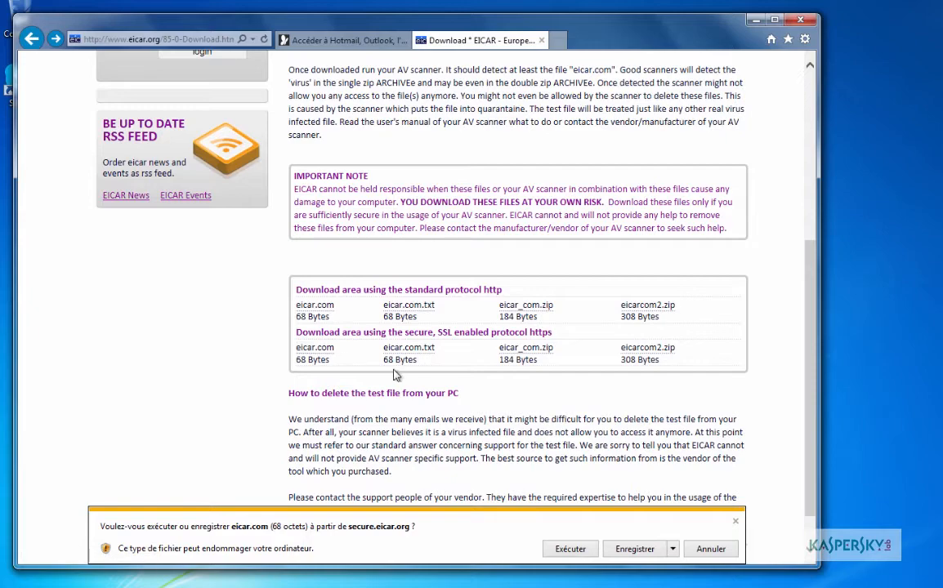
left_click(637, 553)
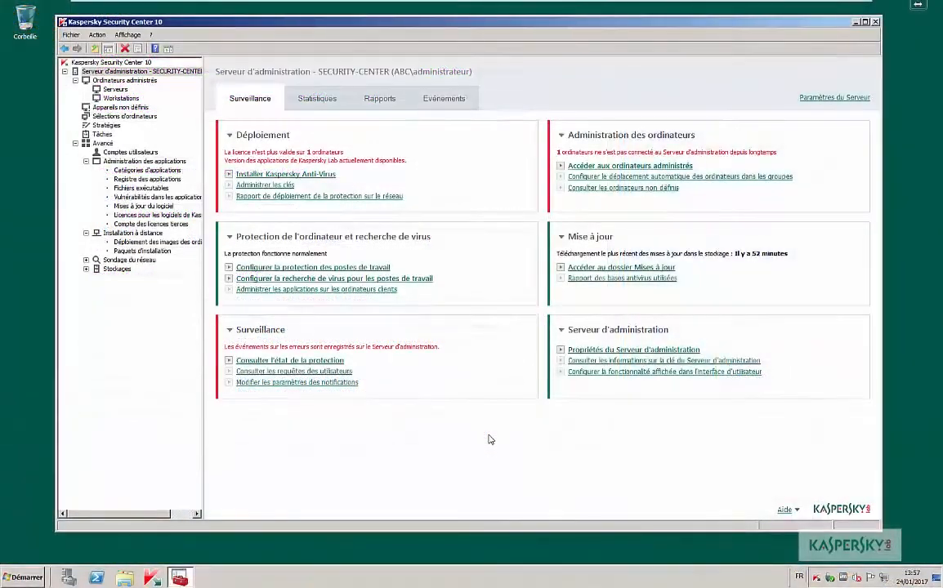
View the list of computers whose licence is no longer valid from the 'Déploiement' status and examine the listed computer's details
left_click(167, 72)
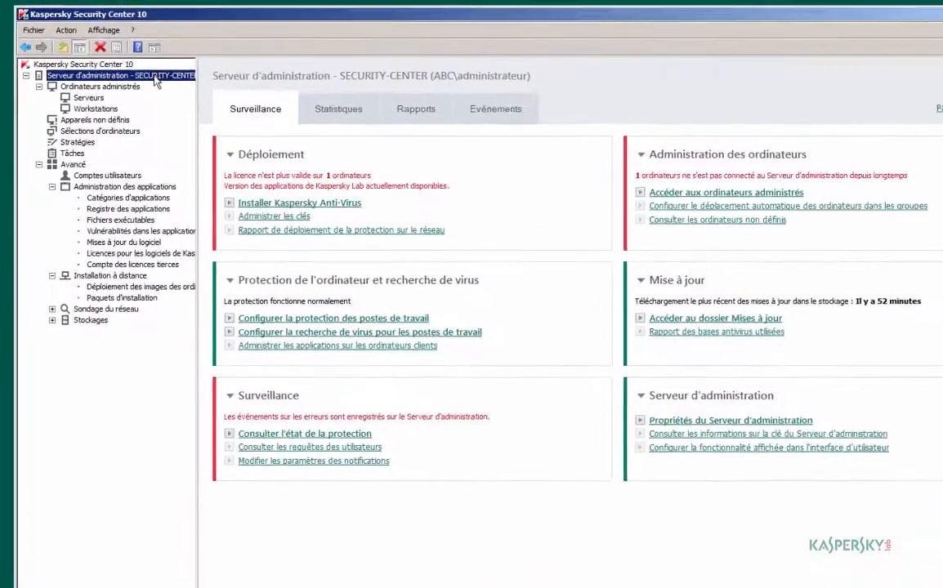
left_click(326, 189)
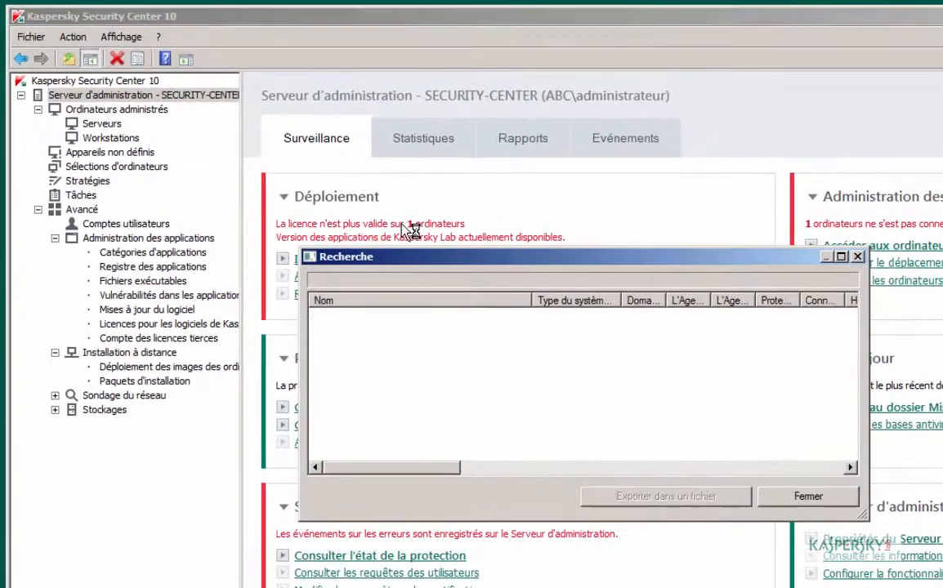
left_click(367, 316)
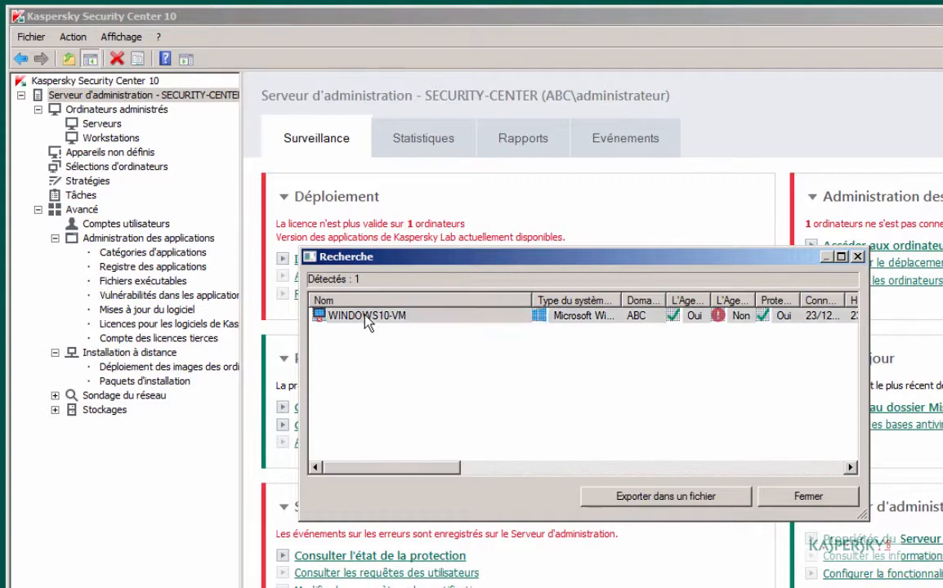
left_click(399, 388)
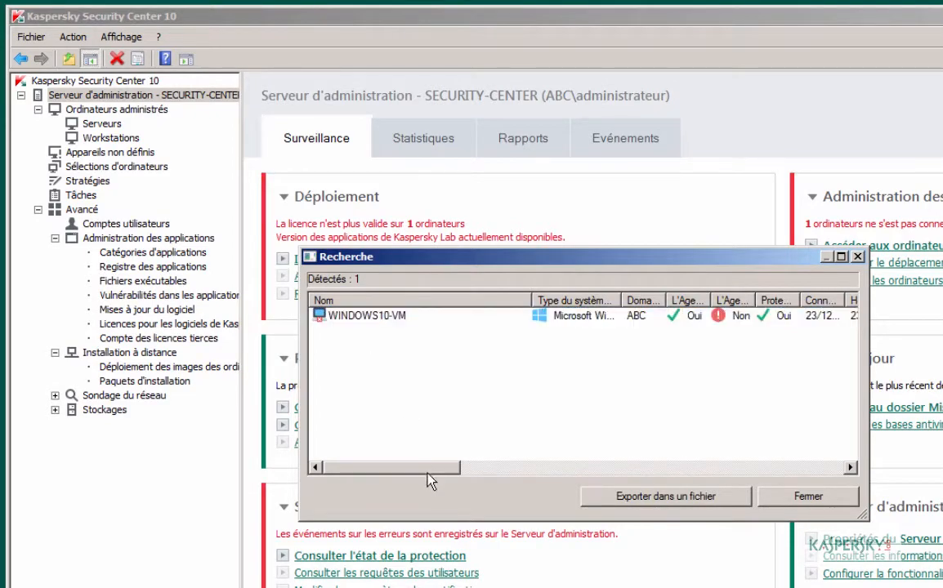
left_click_drag(427, 470, 362, 475)
left_click(829, 498)
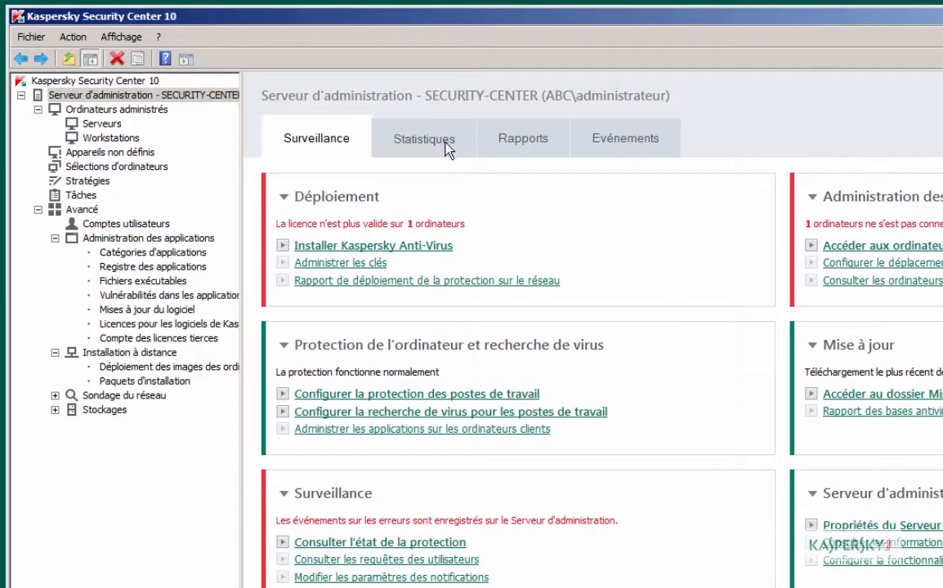
Browse the server statistics pages from 'Déploiement' to 'Mises à jour des applications', ending back on 'Etat de la protection'
left_click(445, 143)
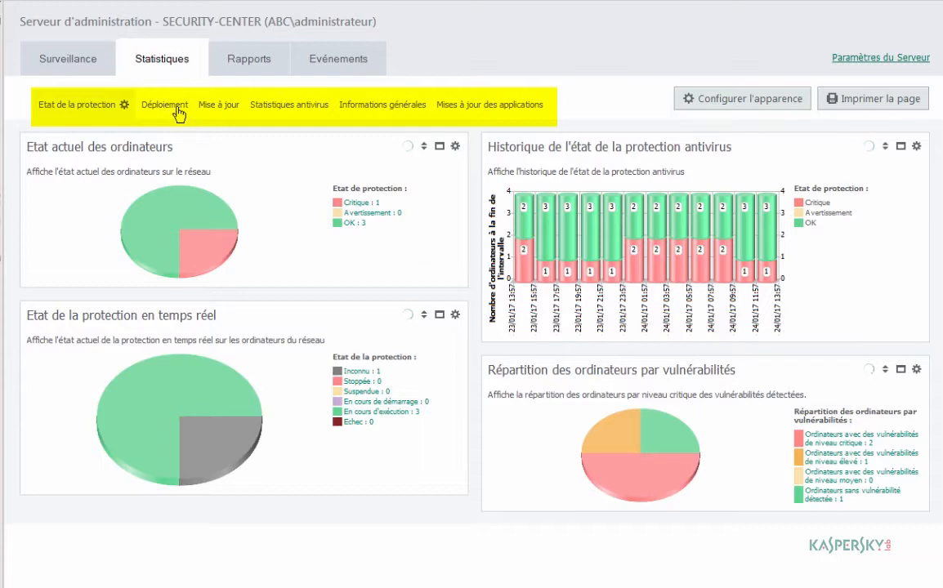
left_click(172, 111)
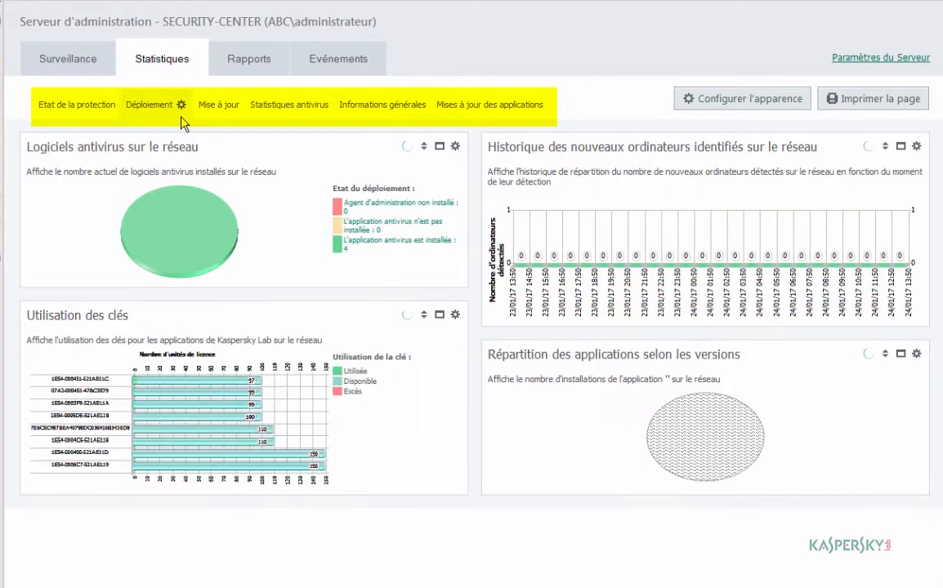
left_click(225, 110)
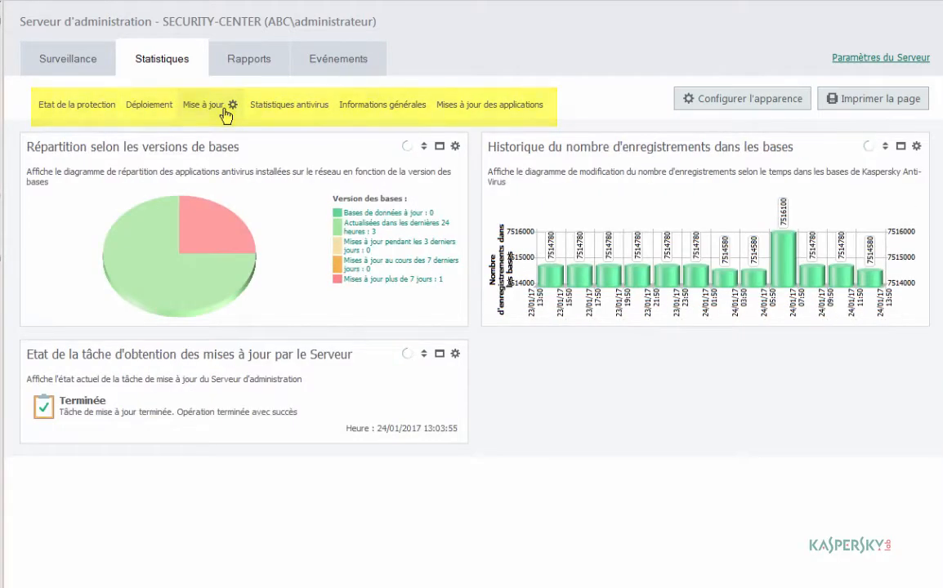
left_click(283, 106)
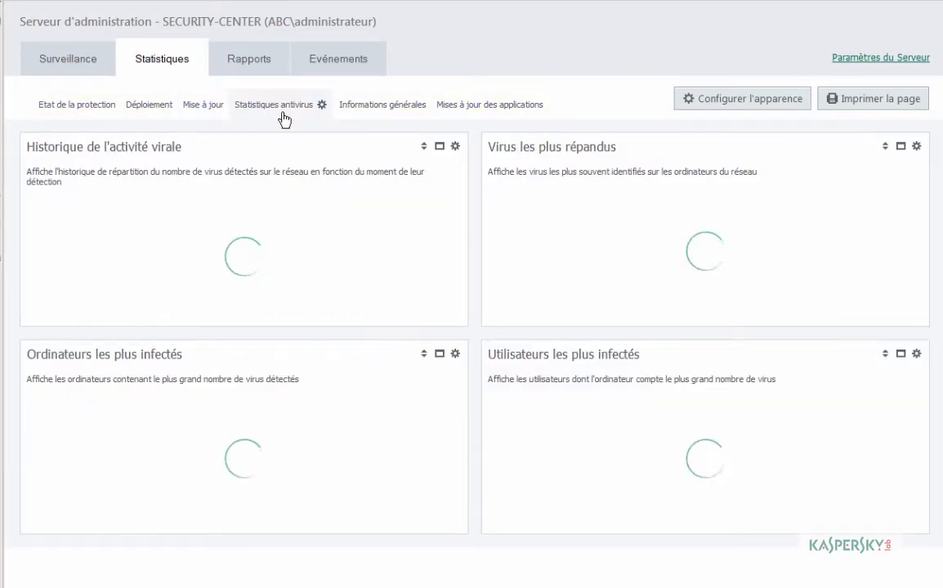
left_click(467, 111)
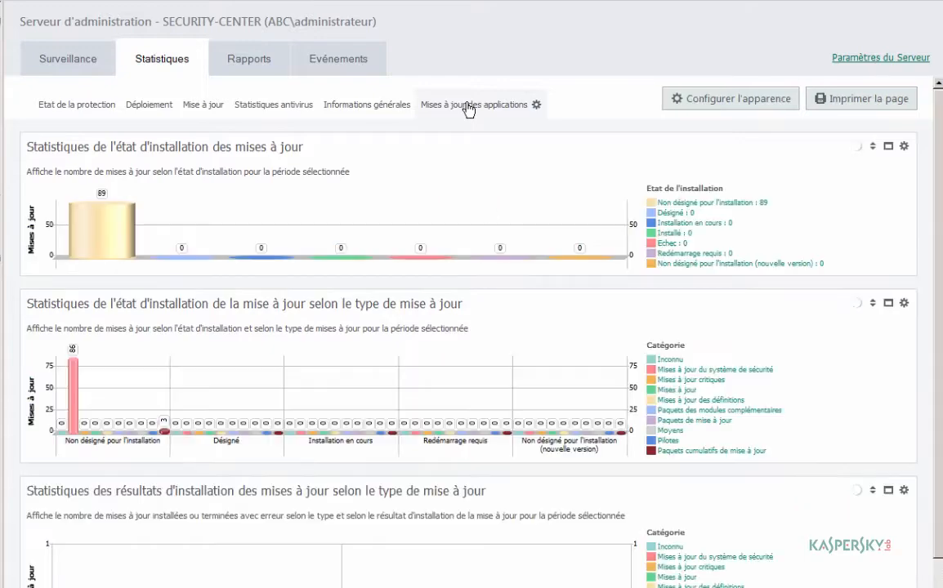
left_click(85, 104)
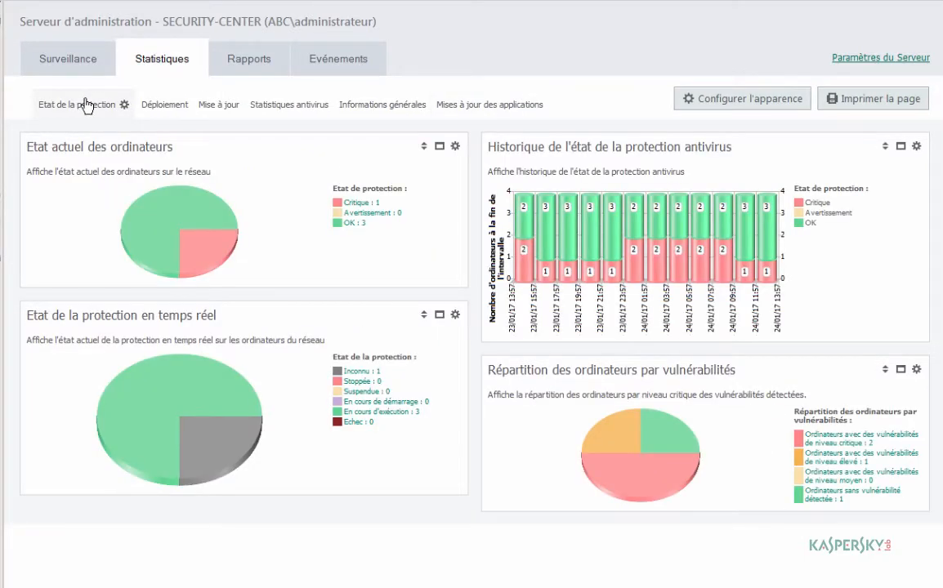
List the computers with 'Critique' status from the current computer state chart, select the found computer and close the list
left_click(351, 202)
left_click(200, 214)
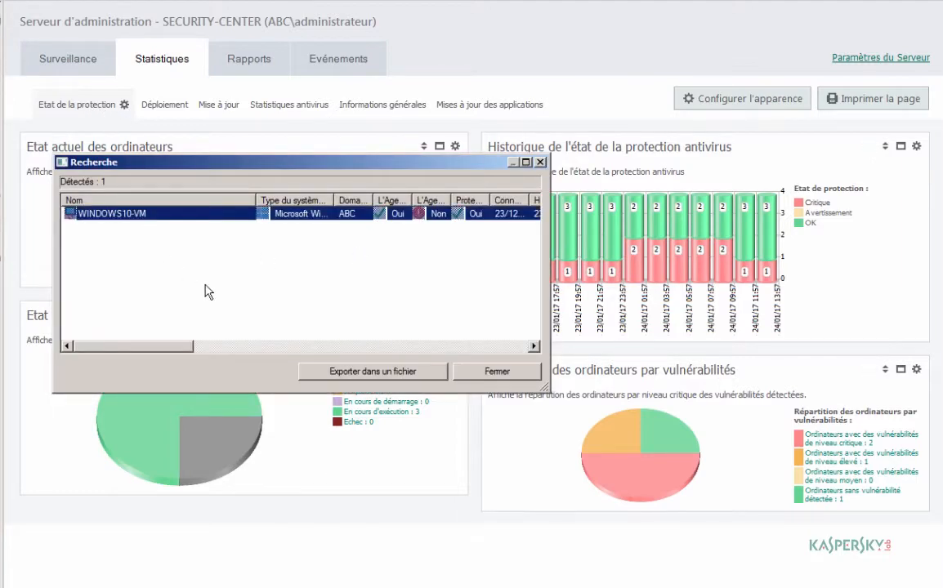
left_click(494, 371)
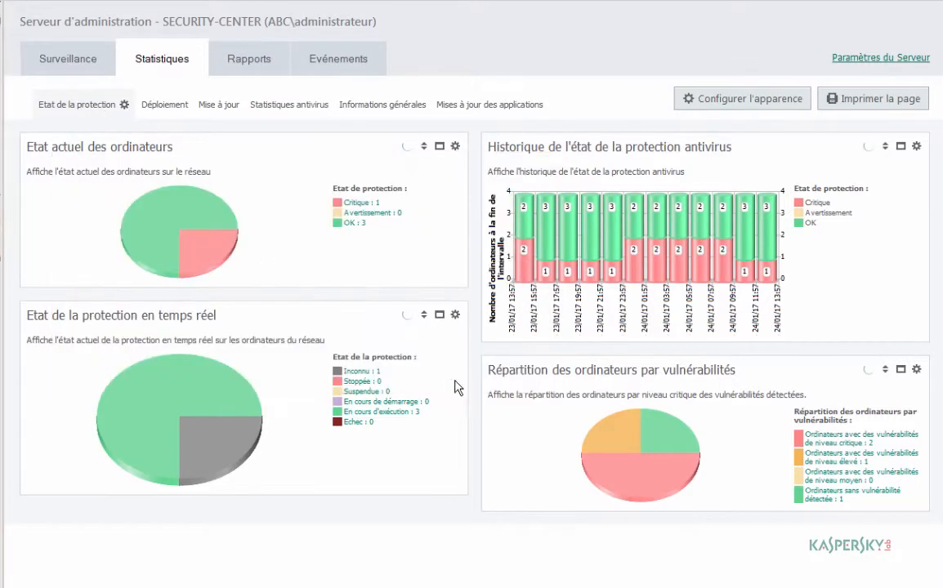
List the computers with the antivirus application installed from the 'Déploiement' statistics and examine the tasks available for the laptop computer
left_click(161, 108)
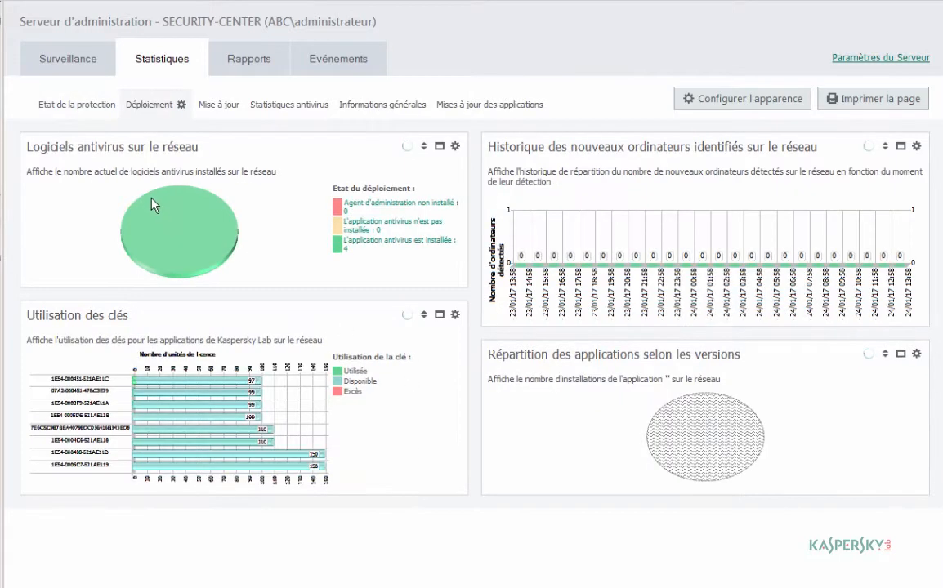
left_click(359, 245)
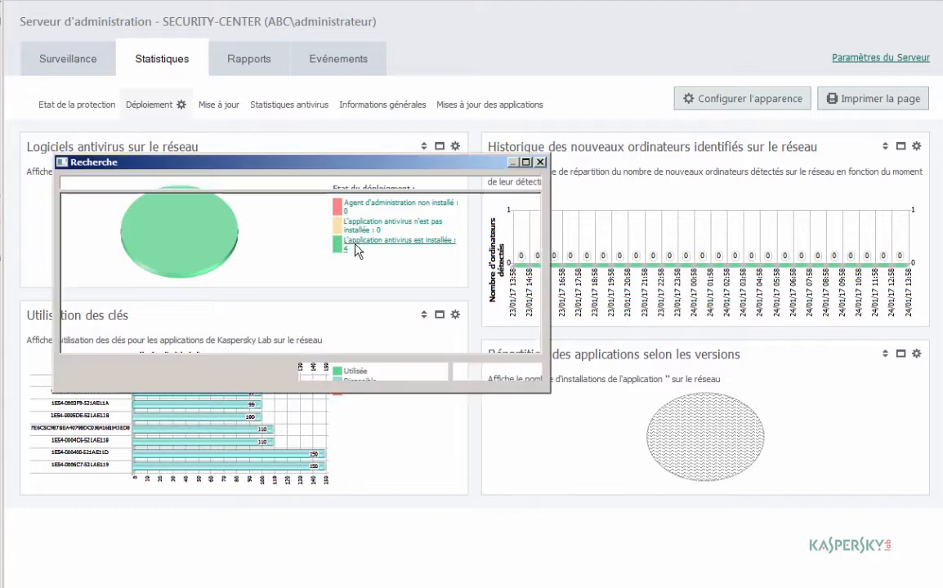
right_click(103, 226)
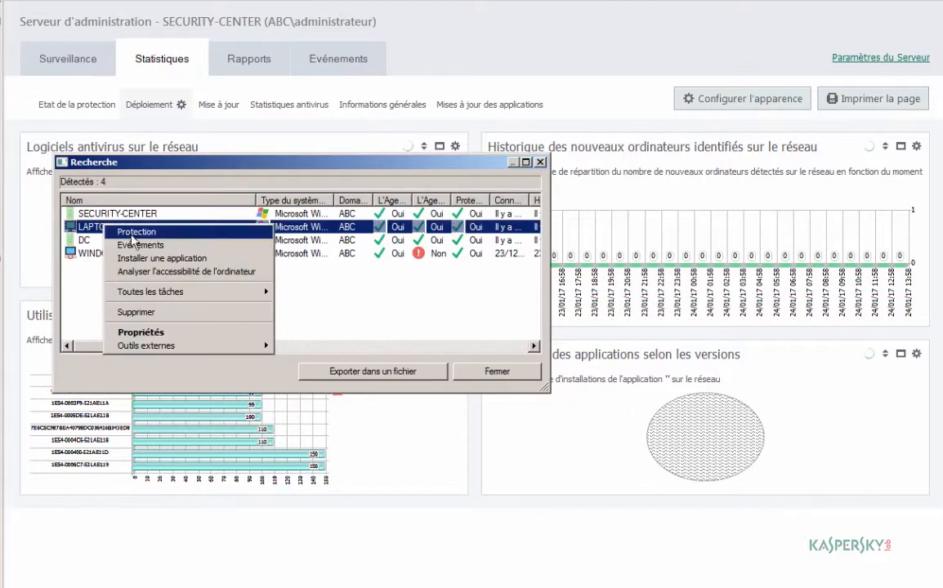
mouse_move(176, 292)
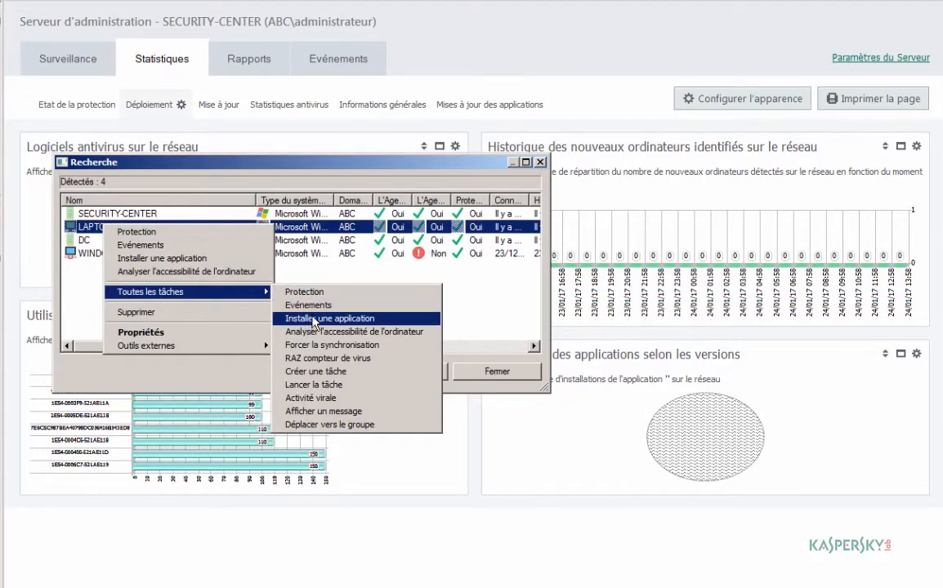
left_click(500, 375)
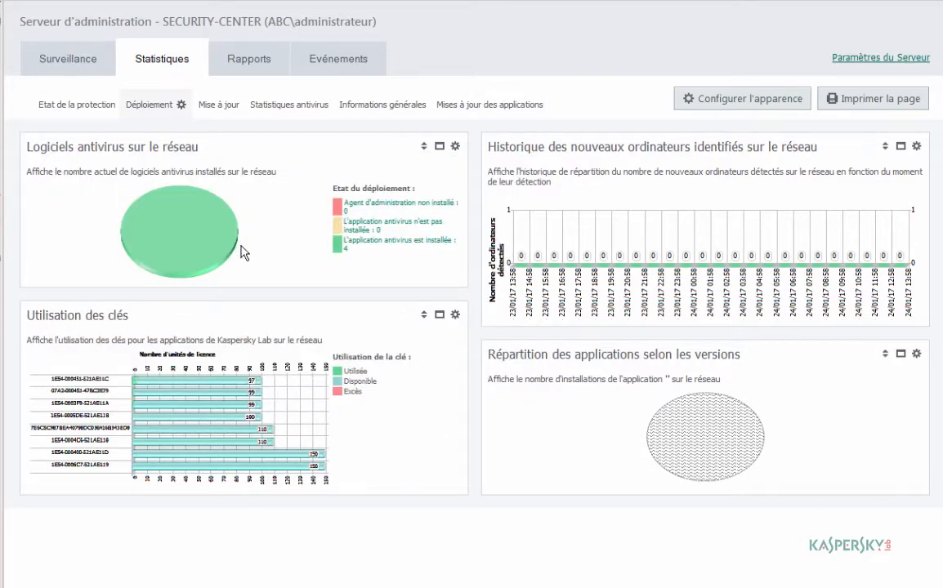
On the 'Statistiques antivirus' page, extend the display period of 'Historique de l'activité virale' back to 04/01/17
left_click(228, 108)
left_click(292, 106)
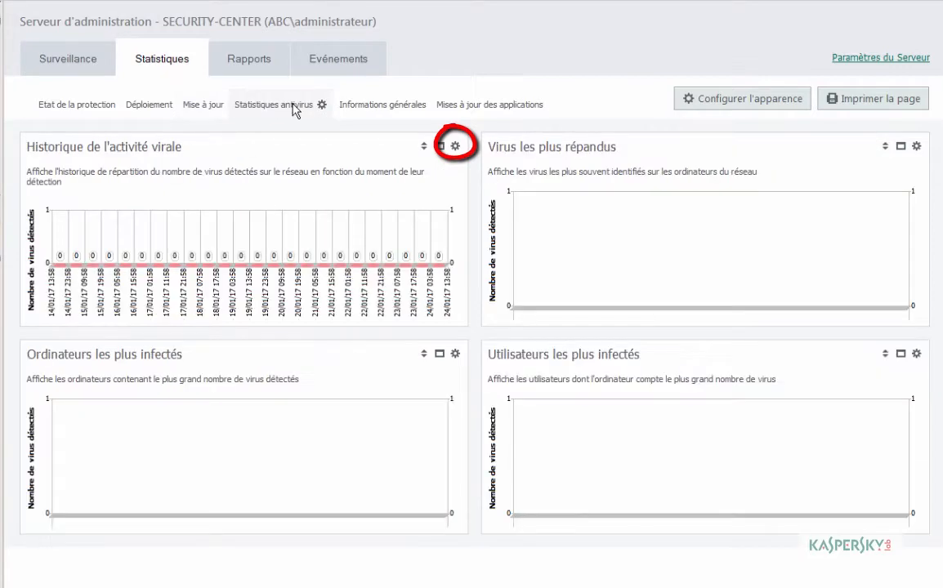
left_click(455, 145)
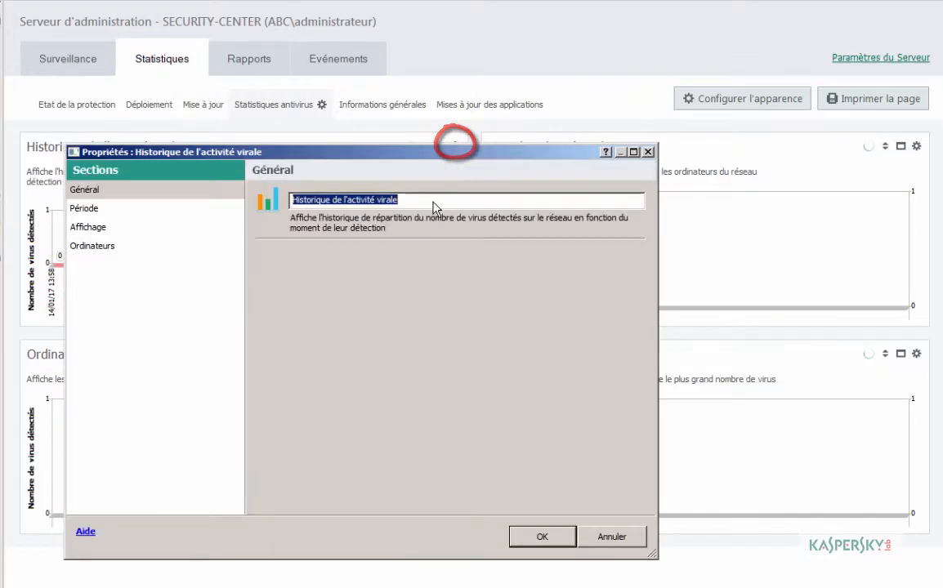
left_click(86, 208)
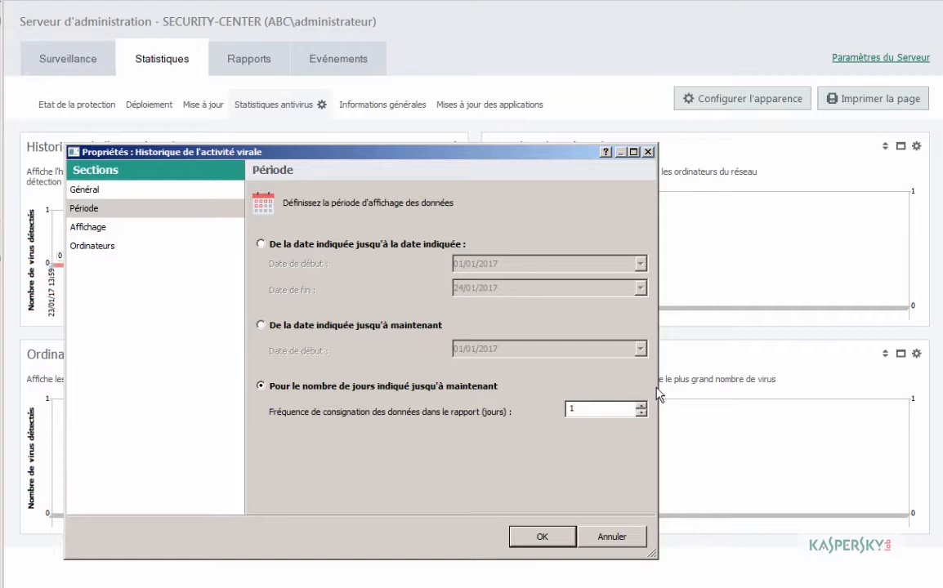
key("Return")
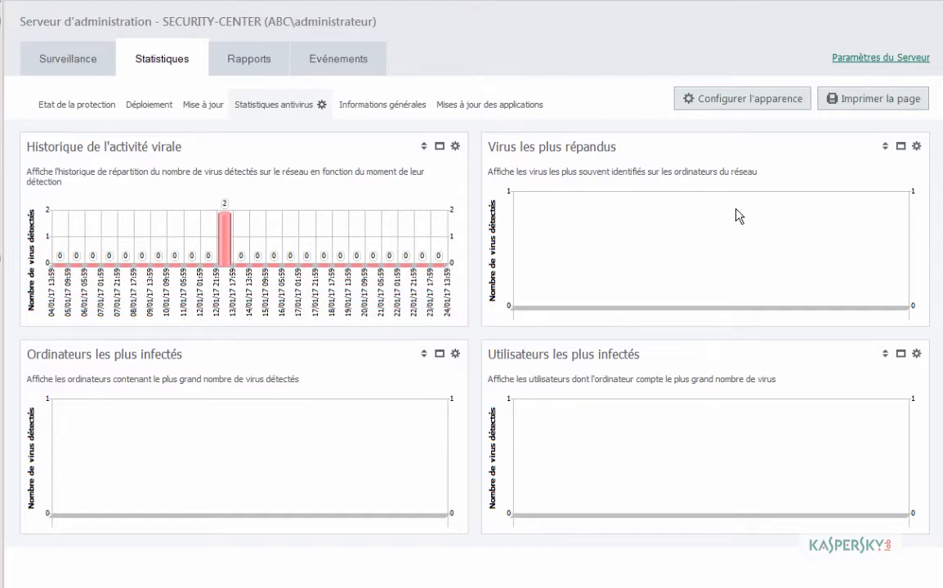
Set the display period of the 'Virus les plus répandus' chart to the last 15 days
left_click(916, 146)
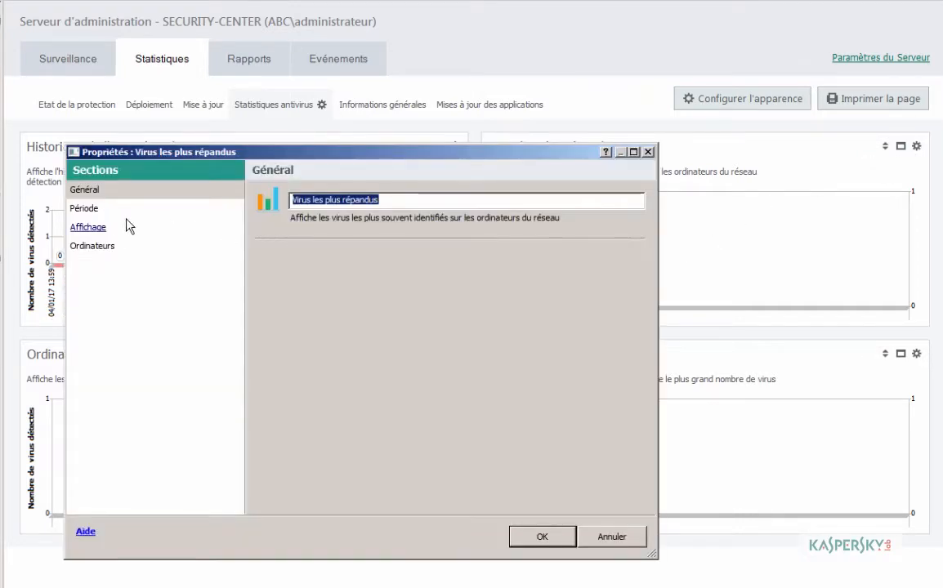
left_click(101, 207)
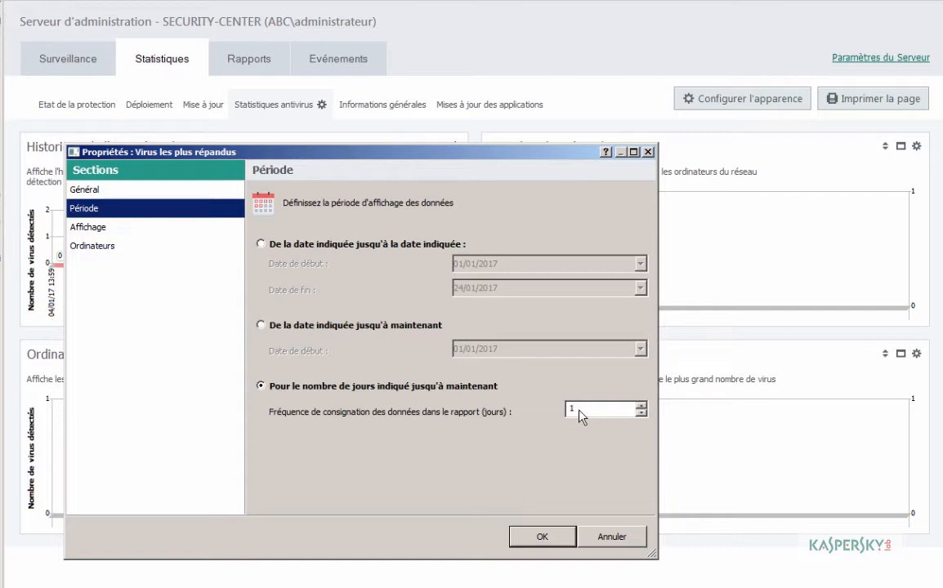
left_click(583, 410)
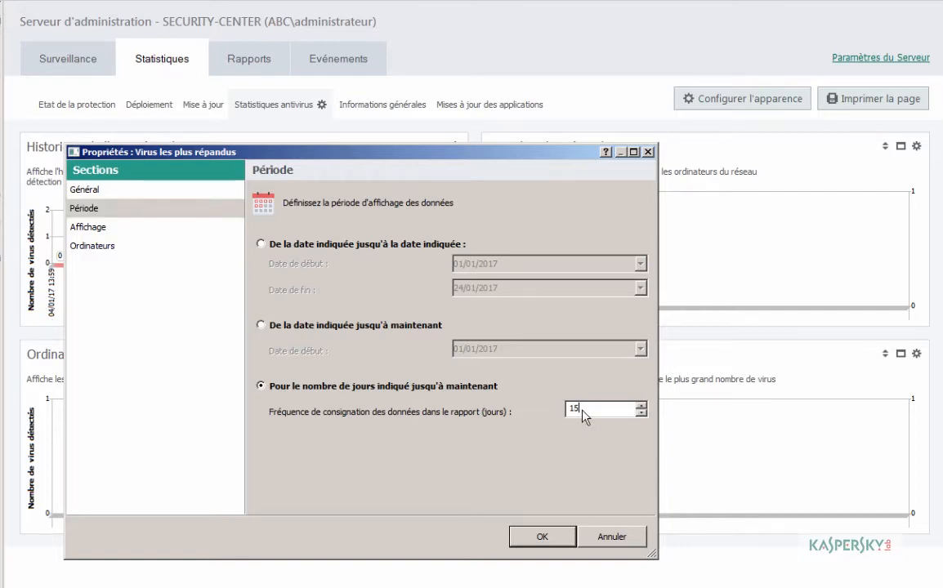
type("5")
key("Return")
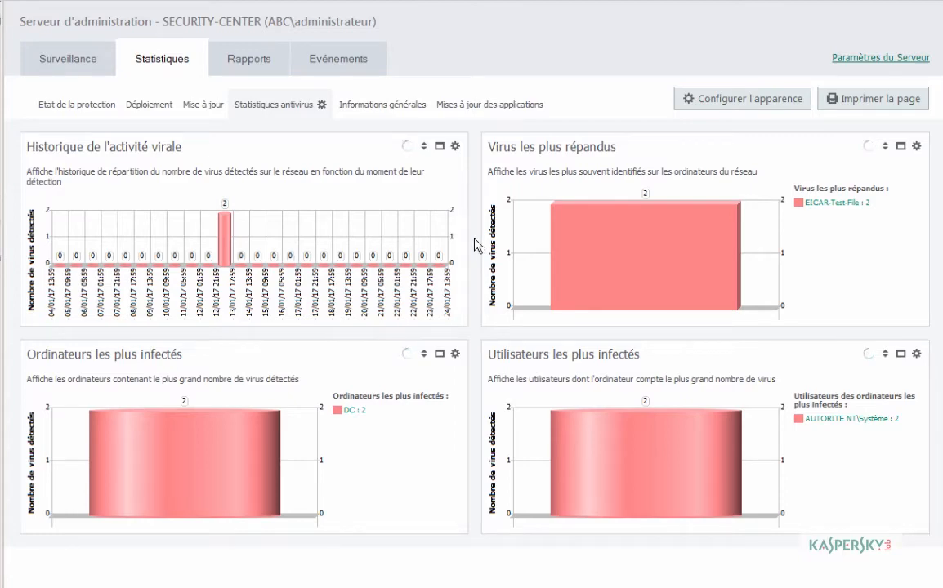
Open the 'Barres d'informations' settings of the 'Statistiques antivirus' page from the statistics appearance configuration
left_click(719, 101)
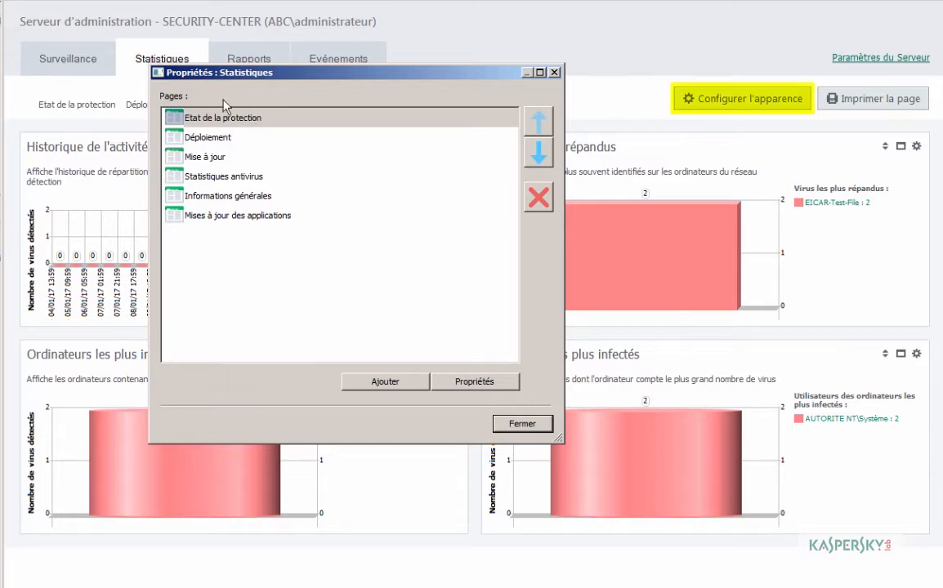
left_click_drag(232, 77, 389, 147)
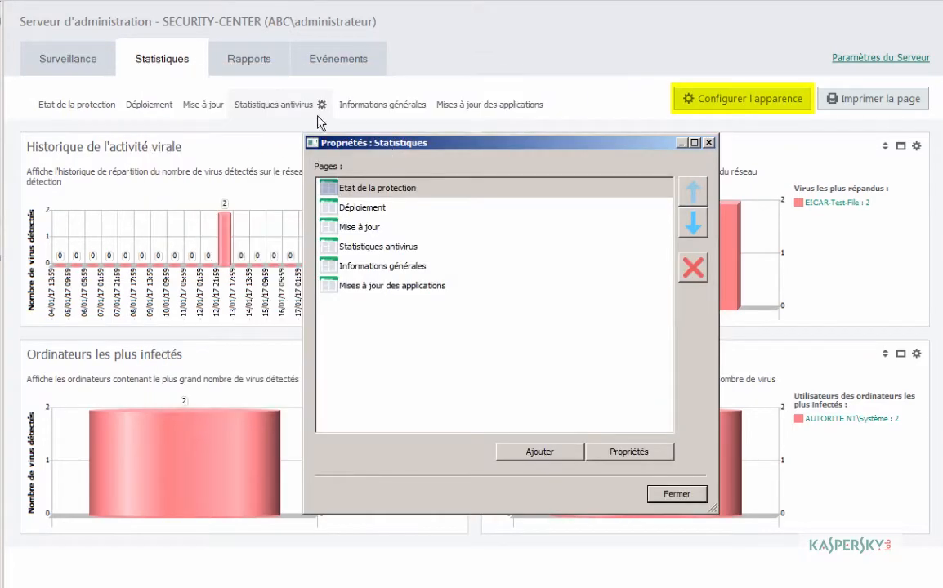
left_click(389, 247)
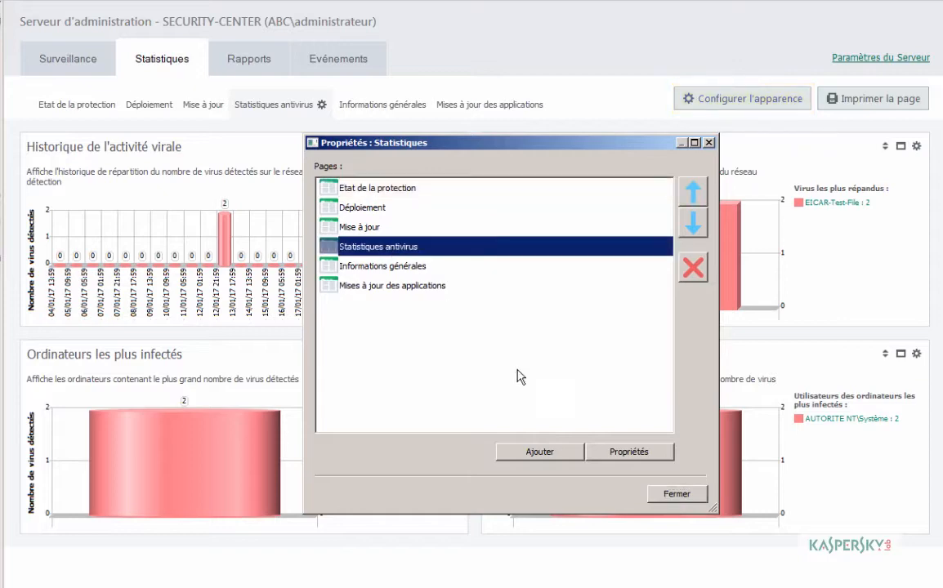
left_click(635, 452)
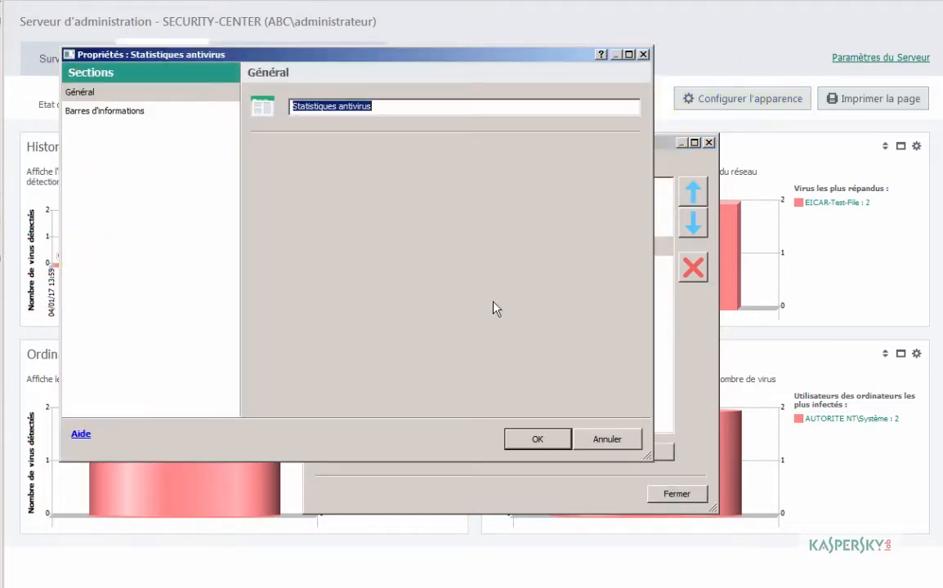
left_click(106, 109)
Add the 'Groupes les plus infectés' information panel to the 'Statistiques antivirus' page
left_click(479, 357)
scroll(508, 204, "down", 4)
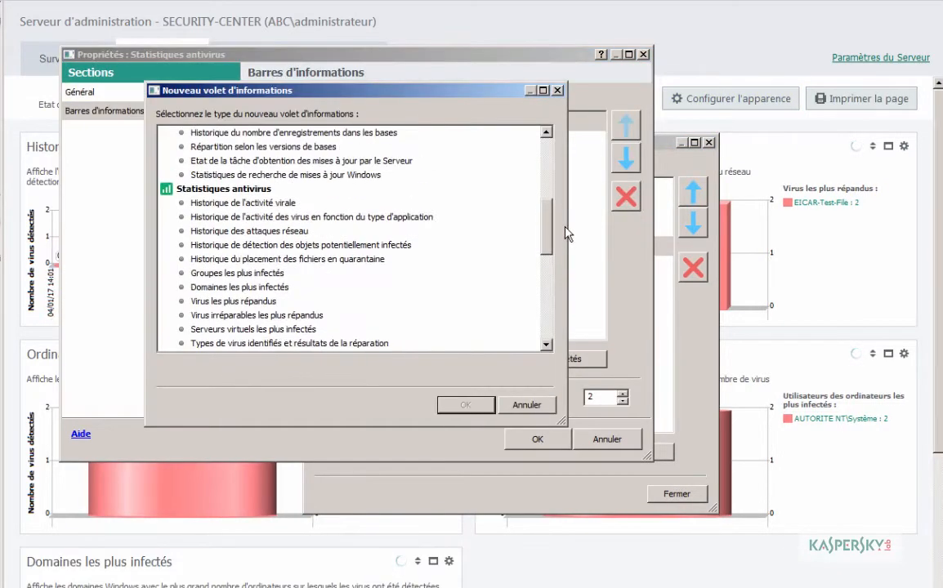
scroll(569, 258, "down", 1)
scroll(570, 258, "up", 1)
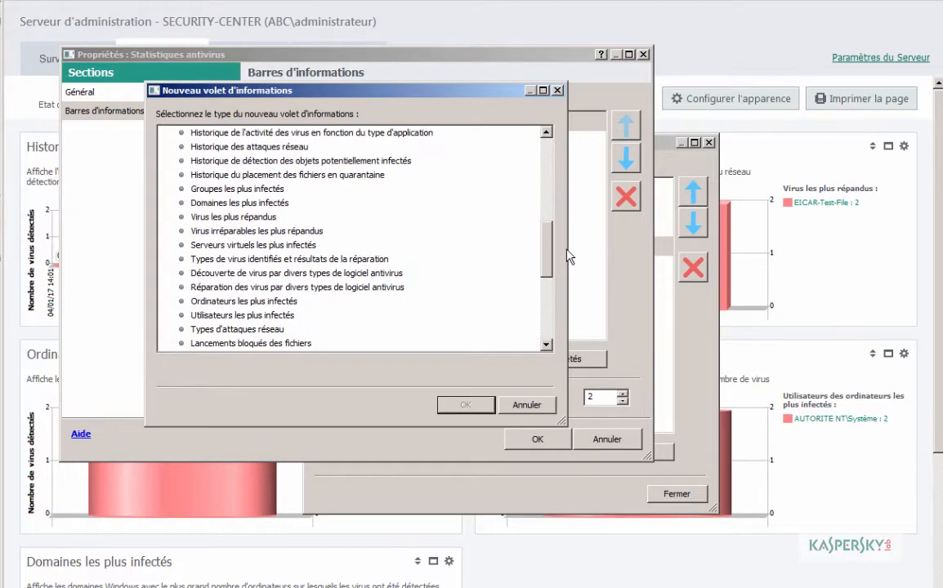
scroll(569, 258, "up", 1)
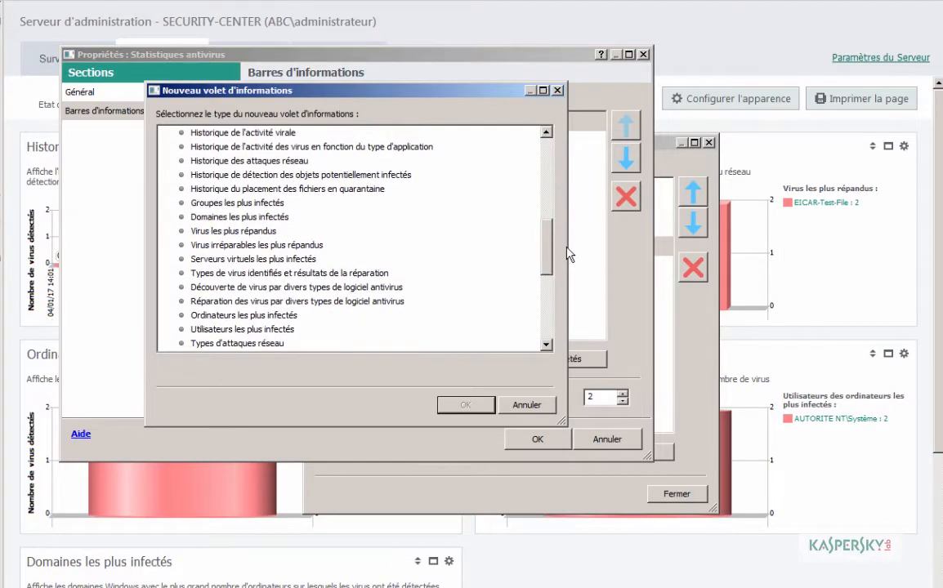
scroll(567, 253, "up", 1)
left_click(222, 216)
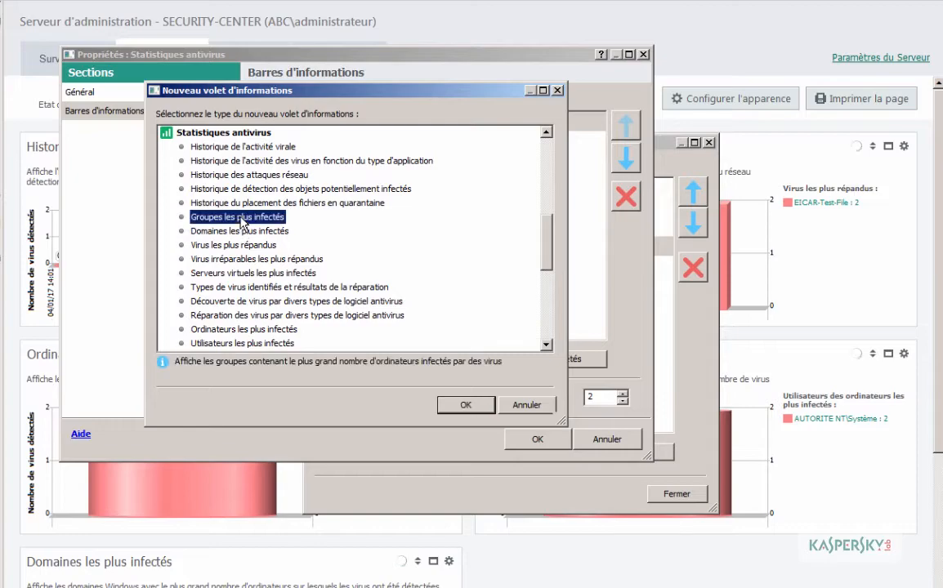
left_click(460, 405)
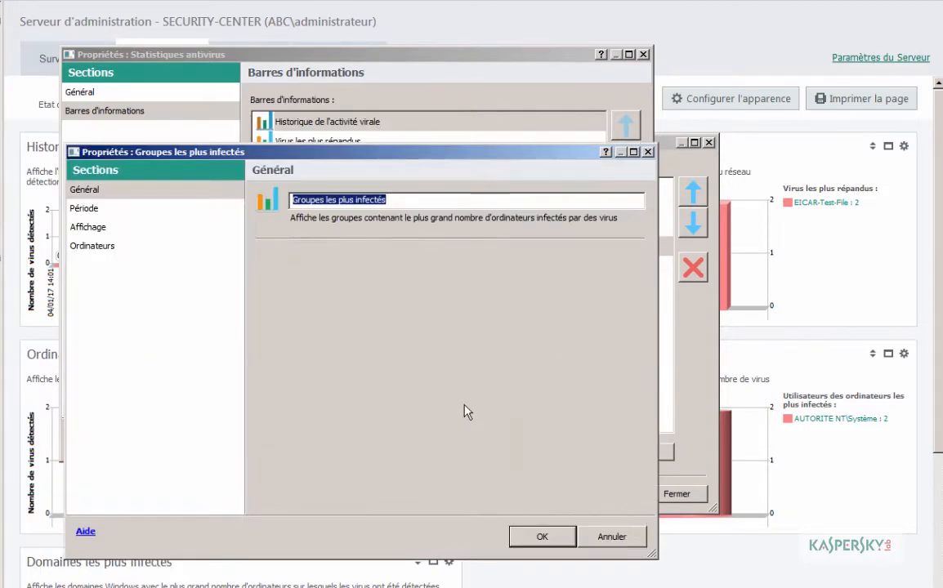
Set the new panel's display period to the last 15 days, save the page settings and review the resulting chart
left_click(84, 208)
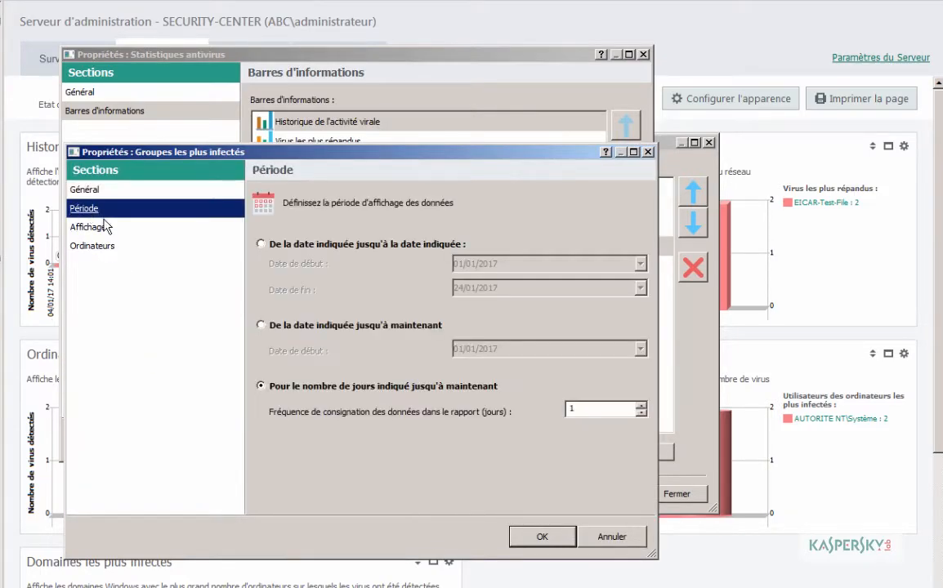
left_click(594, 410)
type("0")
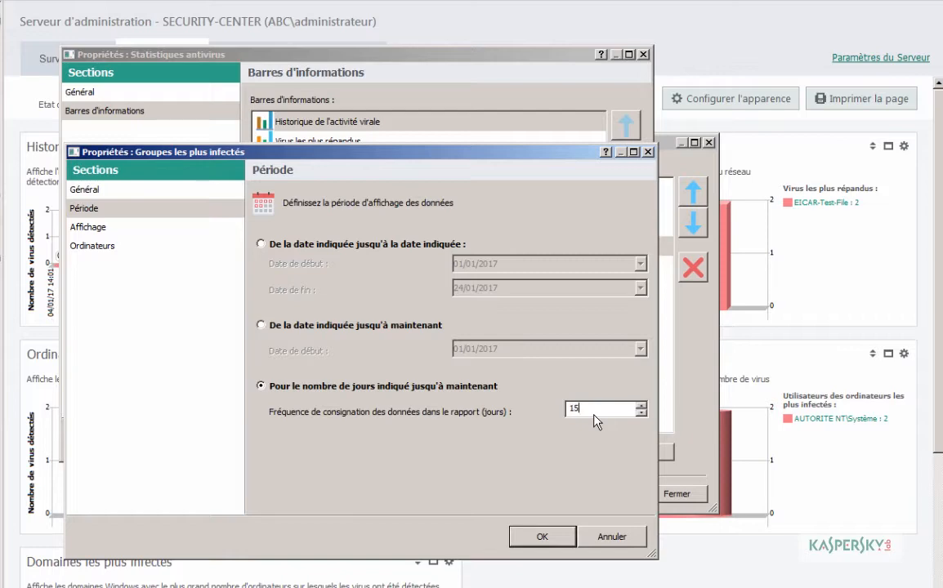
left_click(562, 536)
left_click(547, 441)
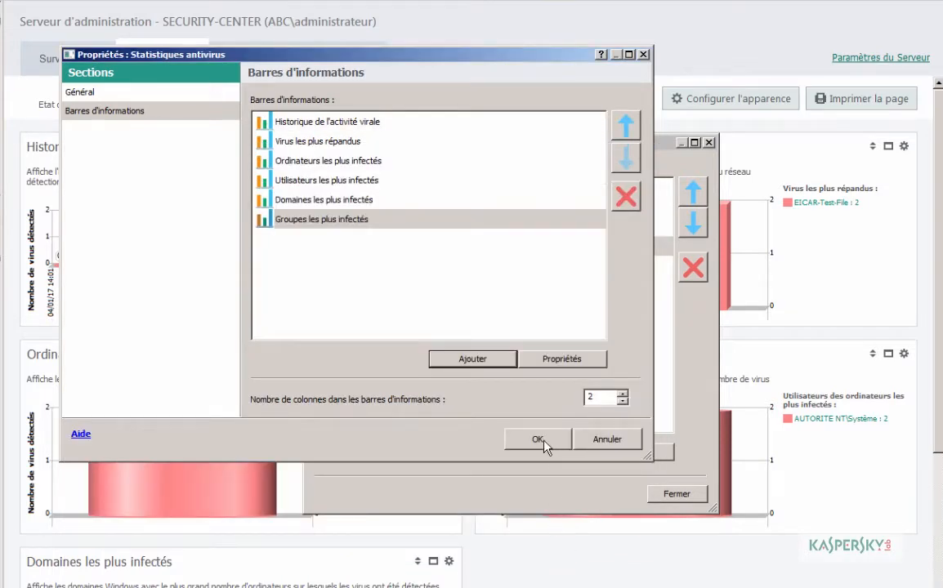
left_click(668, 495)
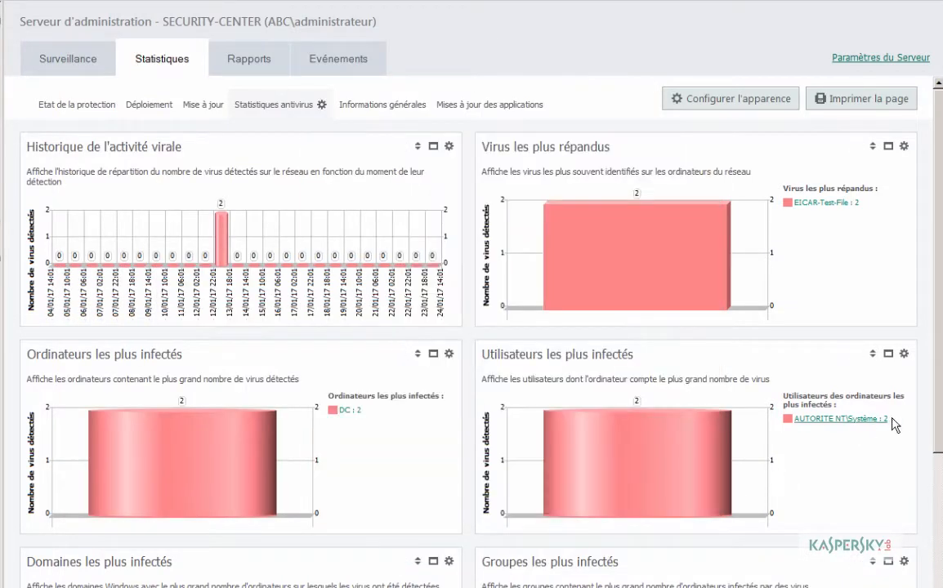
scroll(744, 404, "down", 5)
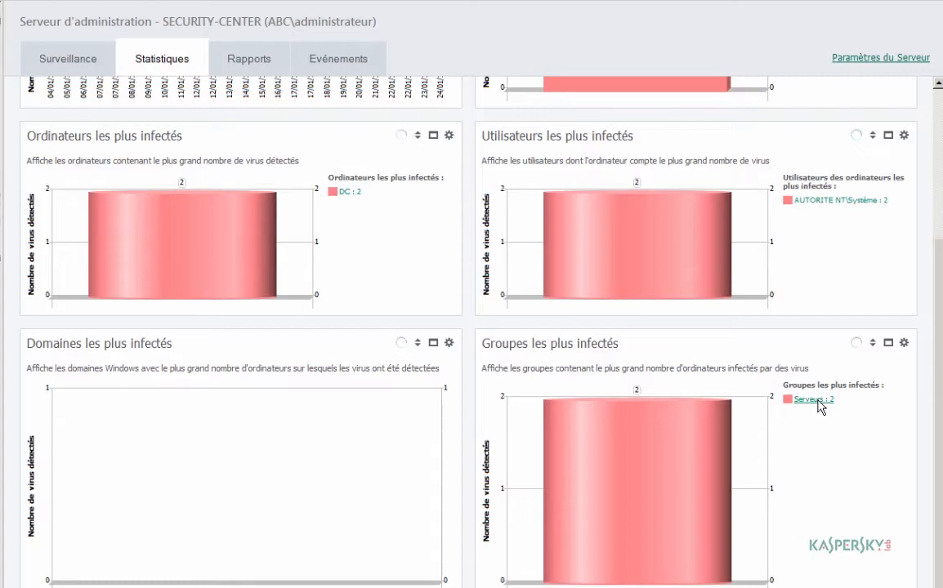
scroll(555, 444, "up", 5)
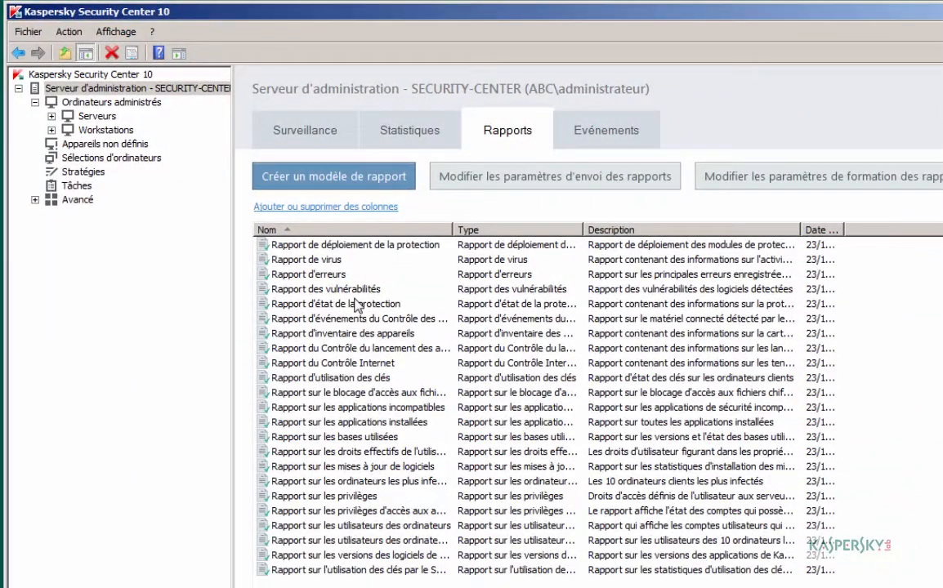
Open the 'Rapport de virus' report and examine its chart and detection details
double_click(304, 260)
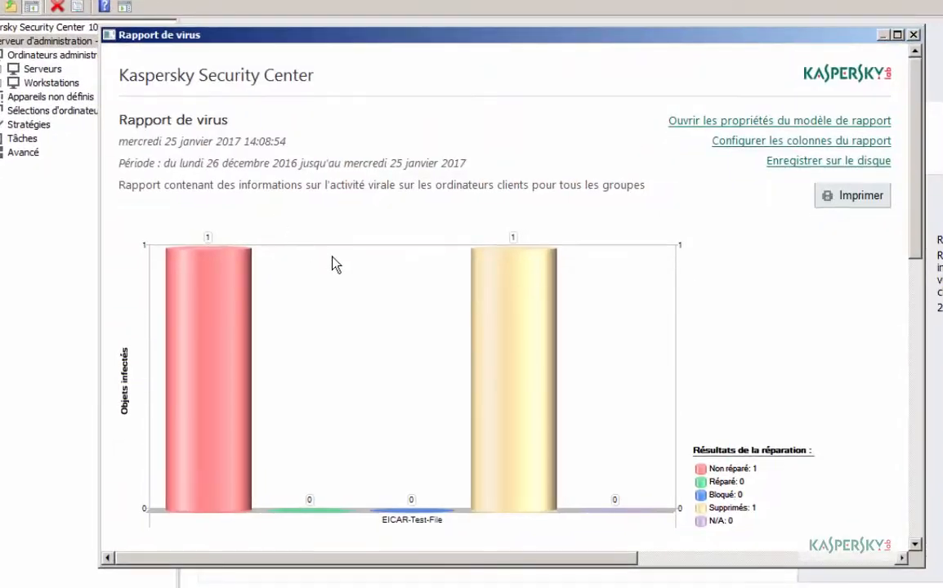
scroll(410, 303, "down", 5)
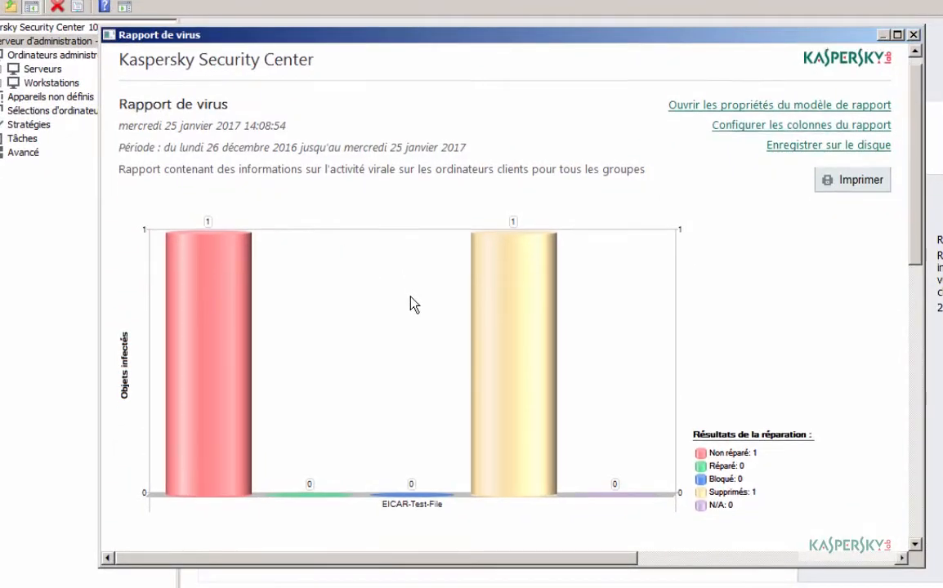
scroll(410, 297, "down", 10)
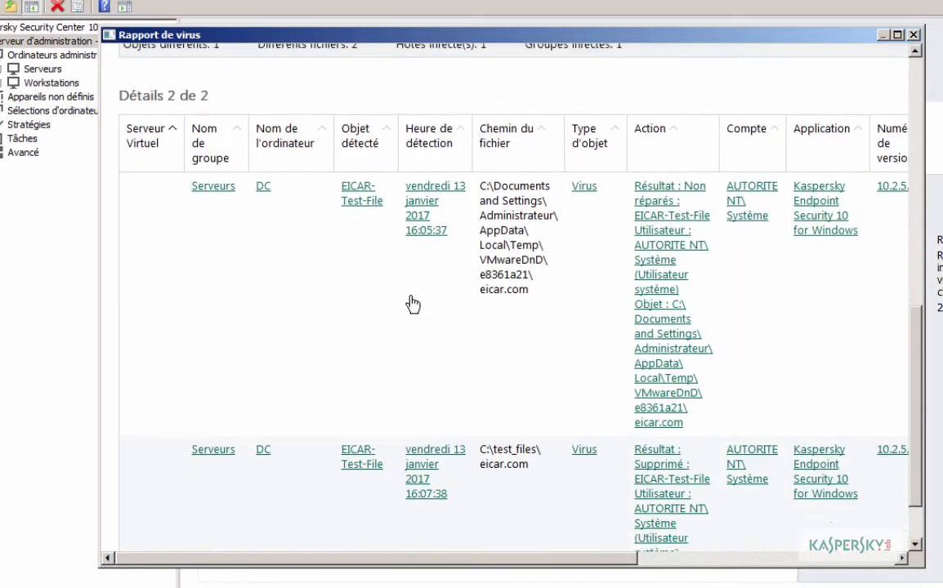
left_click(914, 36)
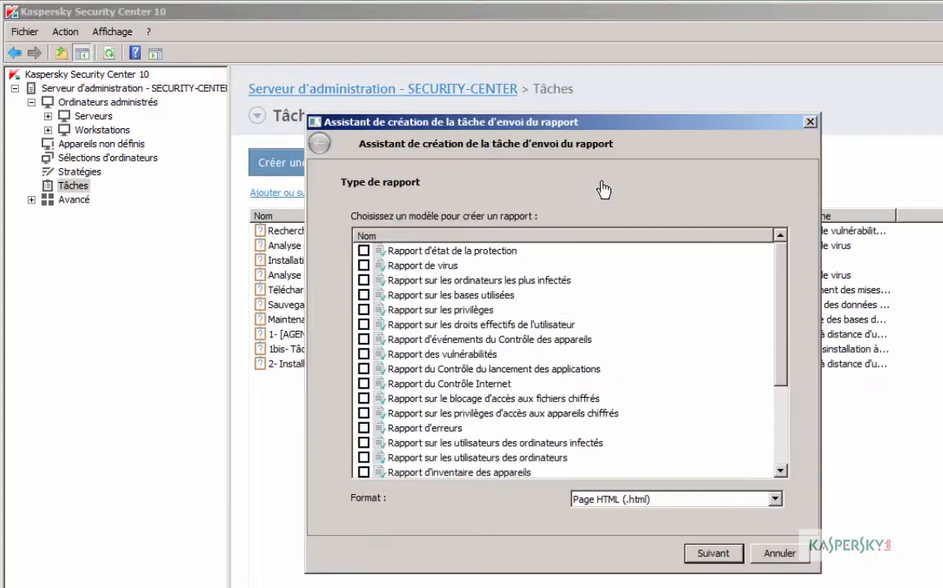
Select the 'Rapport d'état de la protection', 'Rapport de virus' and 'Rapport sur les ordinateurs les plus infectés' templates for the report delivery task
left_click(363, 249)
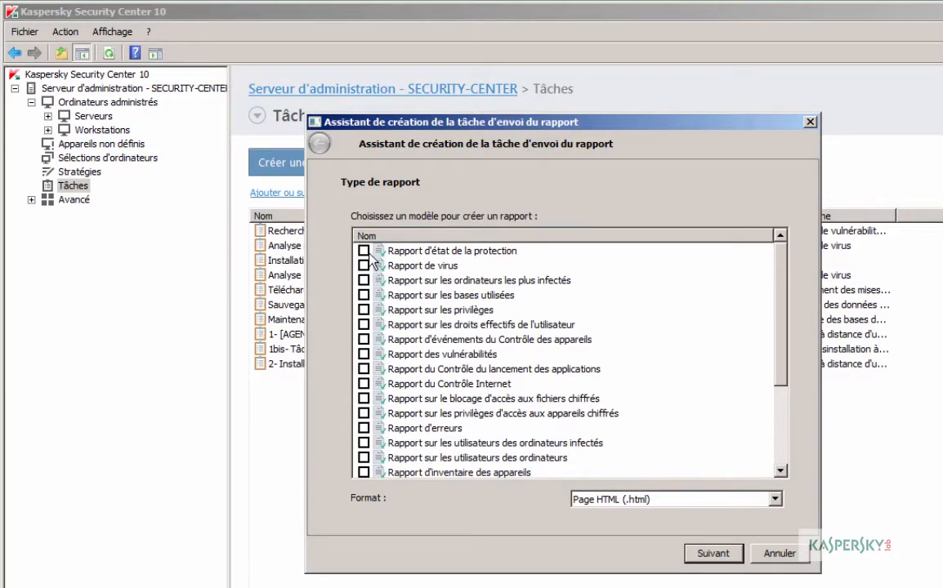
left_click(364, 265)
left_click(364, 280)
left_click(713, 555)
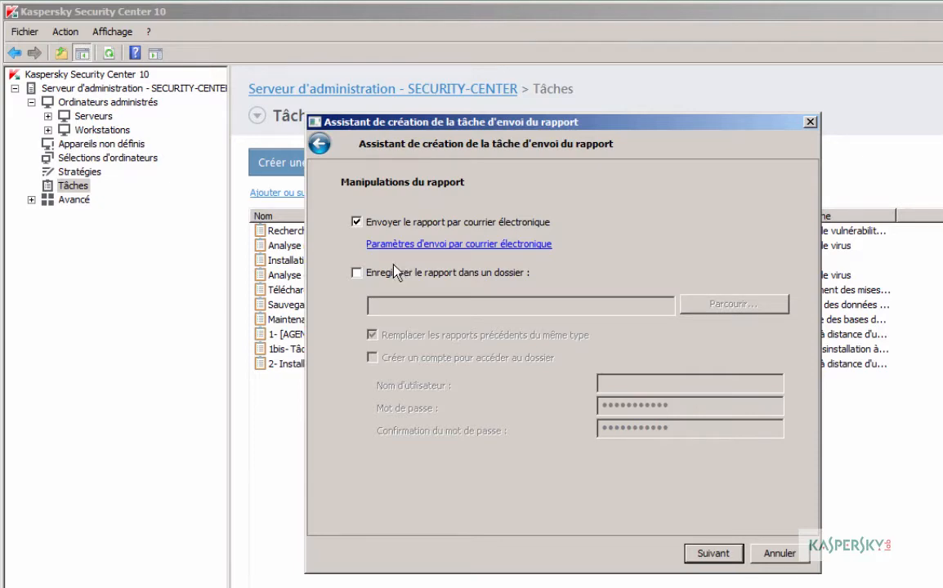
Keep delivery by e-mail only, without saving to a folder, and accept the automatically created account for running the task
left_click(360, 274)
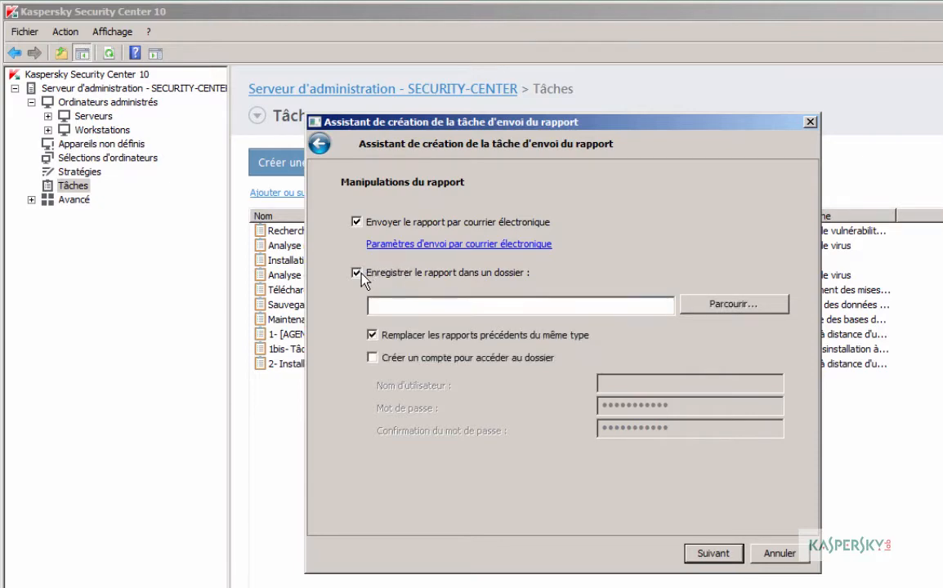
left_click(357, 273)
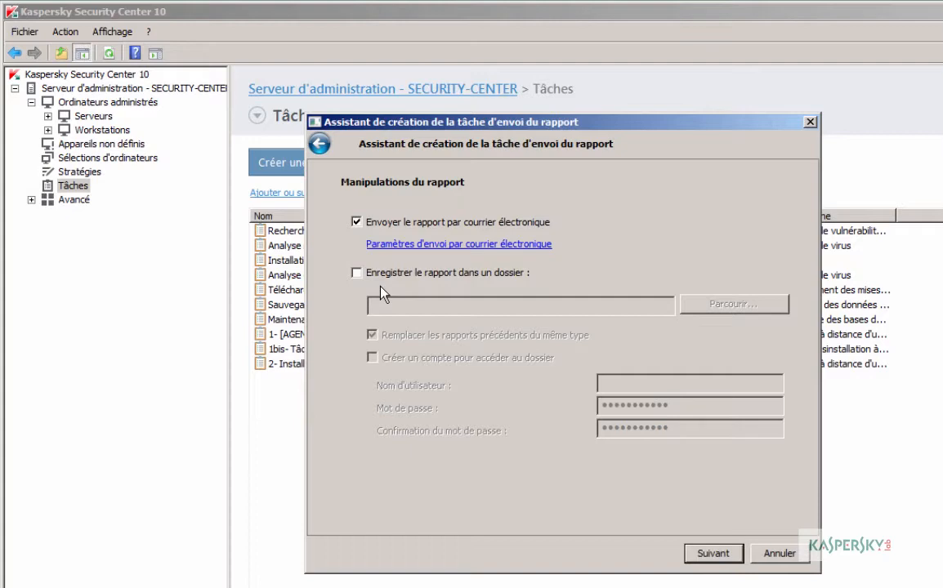
left_click(712, 554)
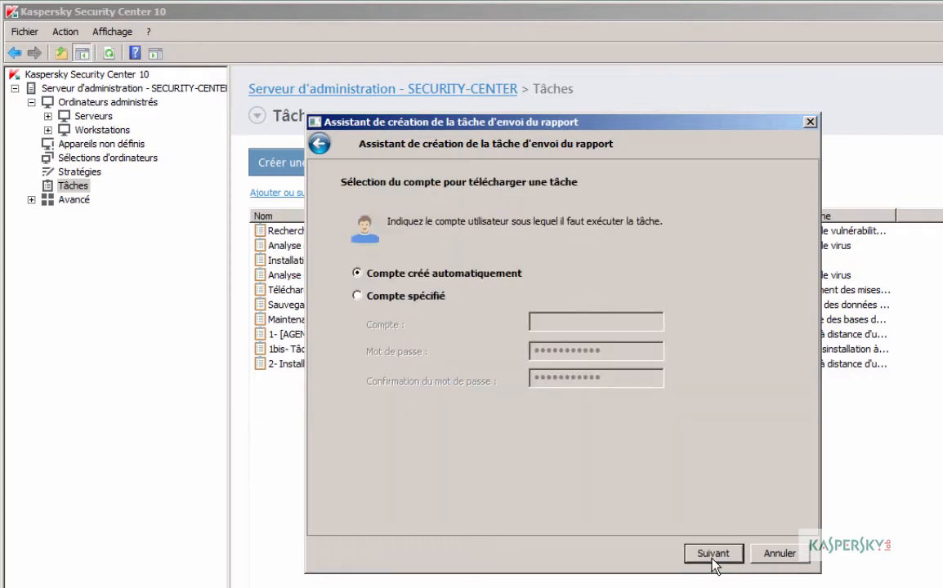
left_click(712, 554)
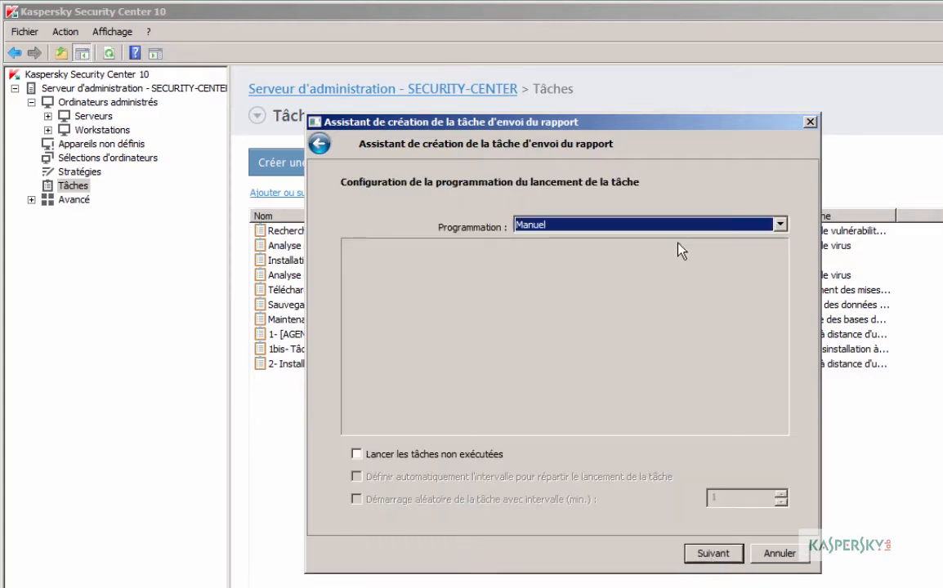
Schedule the report delivery task for 'Toutes les N semaines', every 1 week on lundi at 09:00:00
left_click(666, 224)
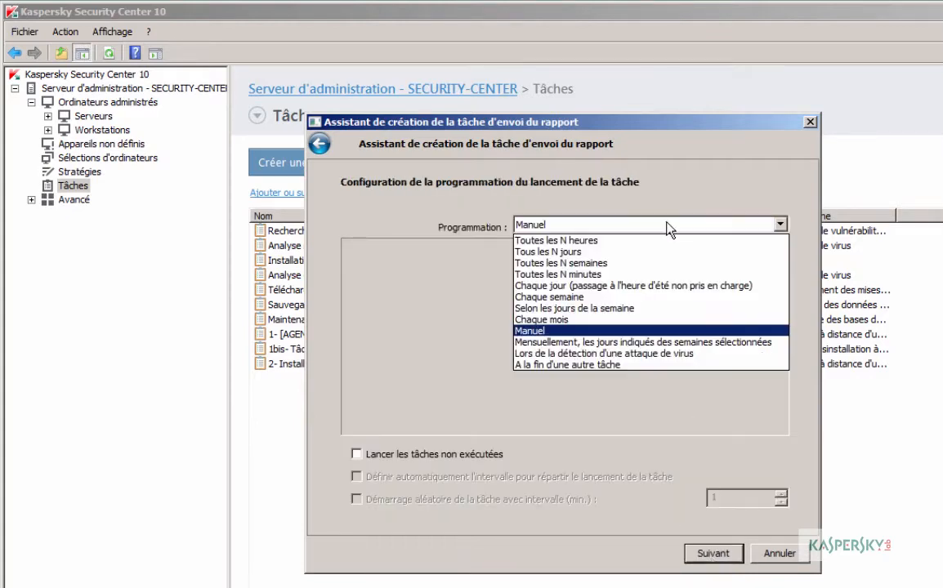
left_click(614, 265)
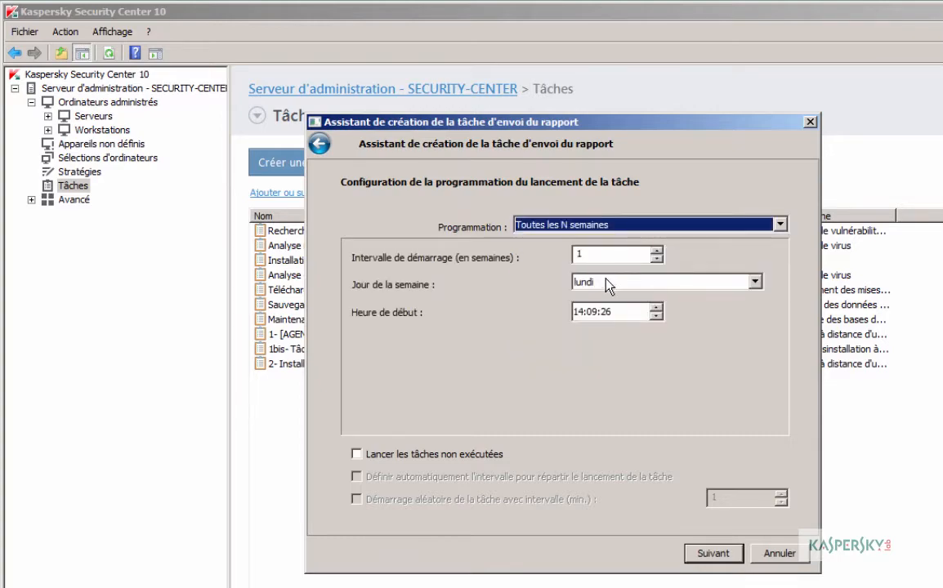
left_click(579, 314)
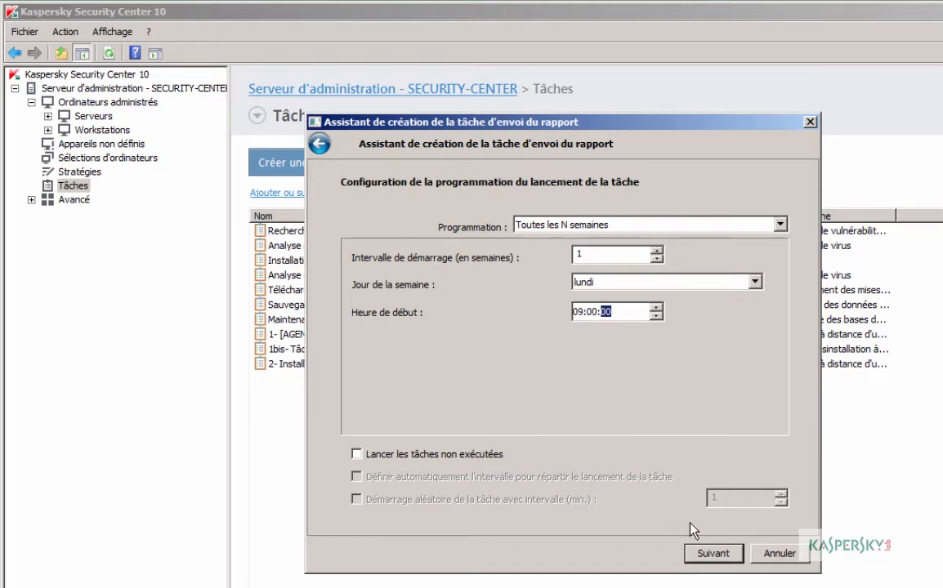
left_click(696, 554)
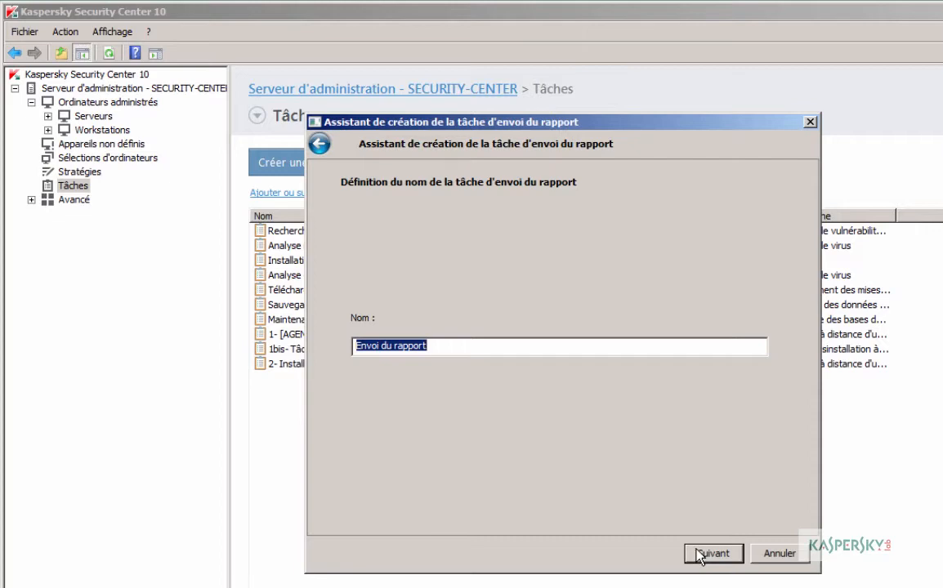
Name the task 'Envoi du rapport hebdomadaire', finish creating it and select it in the task list
left_click(485, 347)
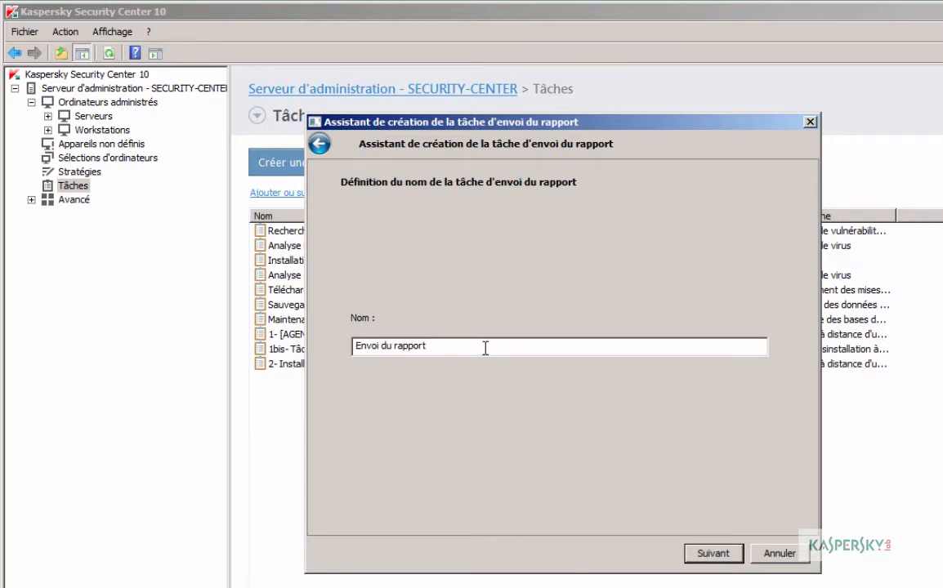
left_click(722, 558)
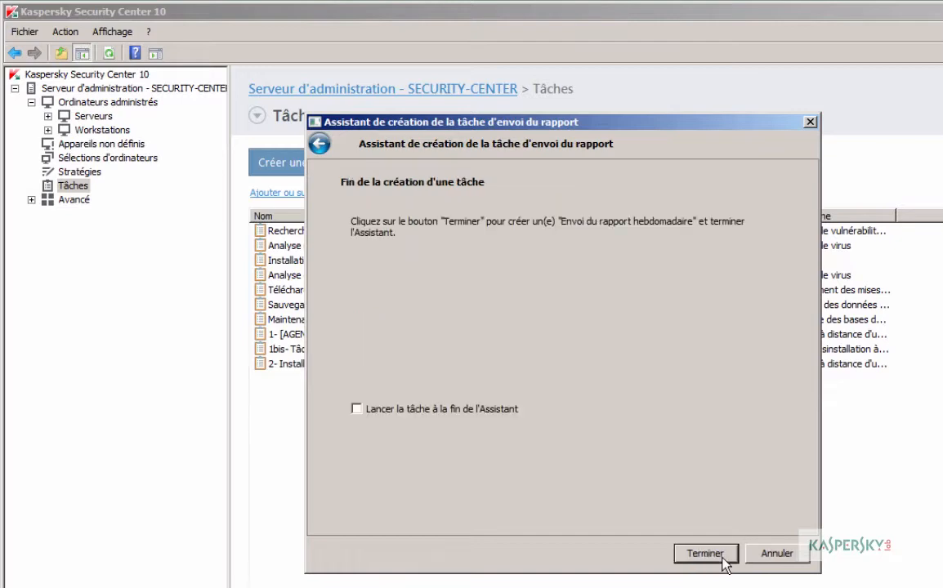
left_click(723, 559)
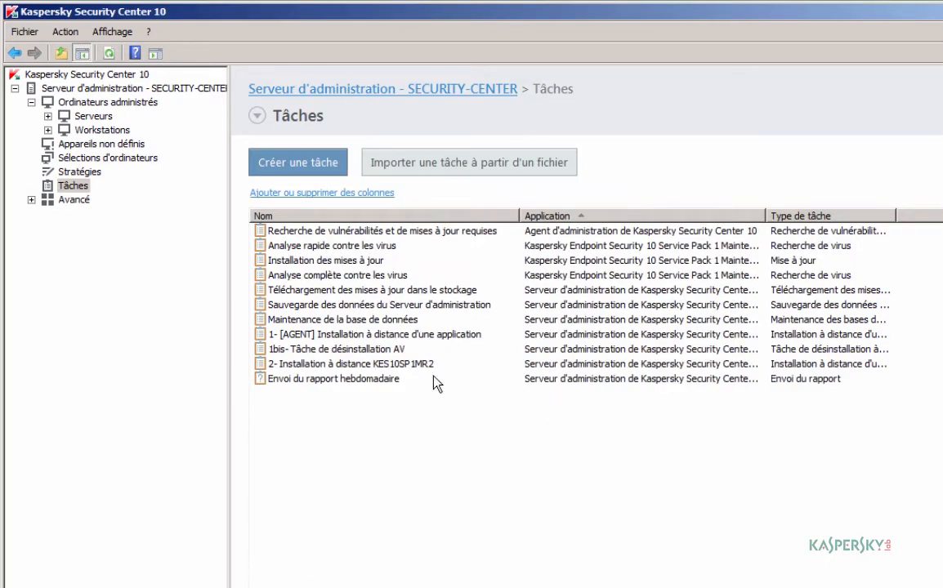
left_click(380, 381)
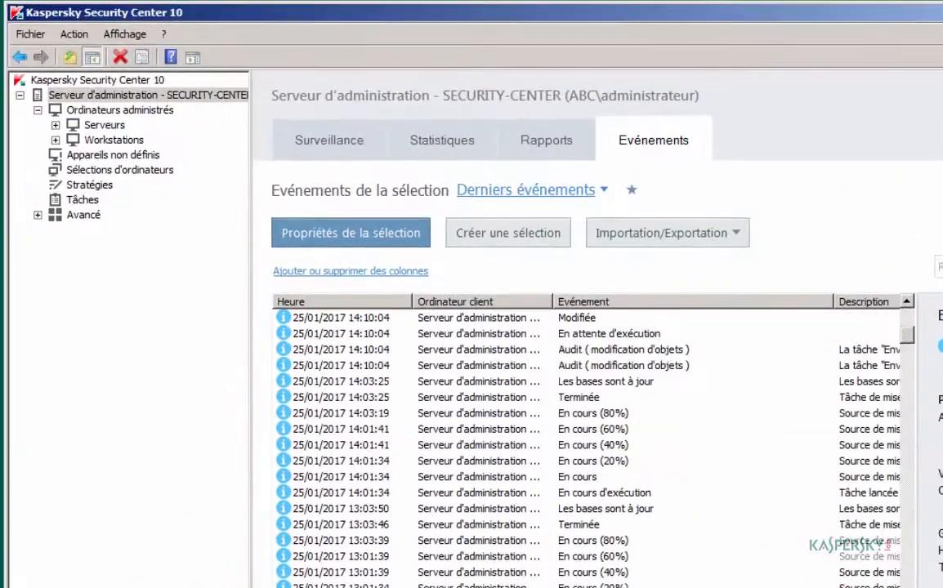
Look through the server's 'Derniers événements' list and check the other event selections available
scroll(588, 449, "down", 5)
scroll(588, 449, "down", 10)
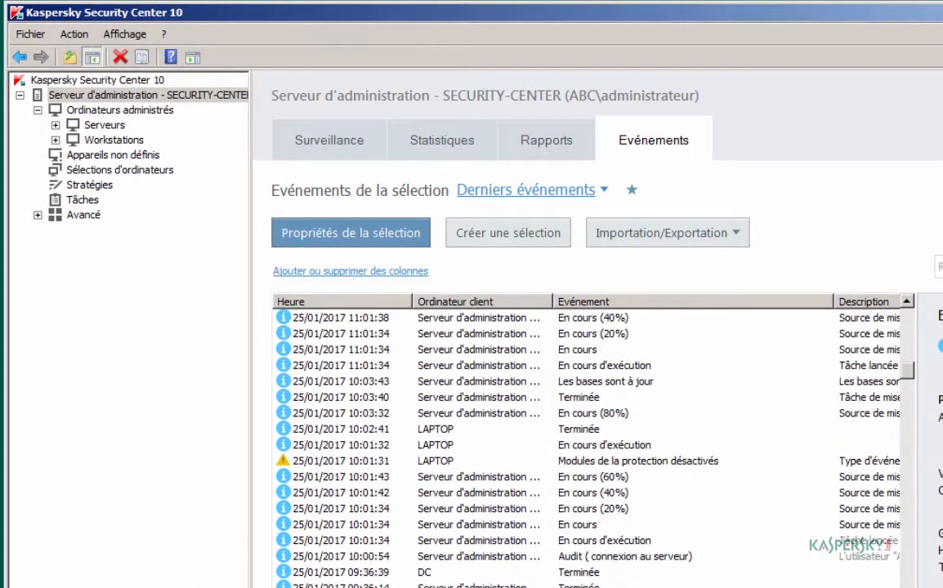
scroll(588, 449, "down", 7)
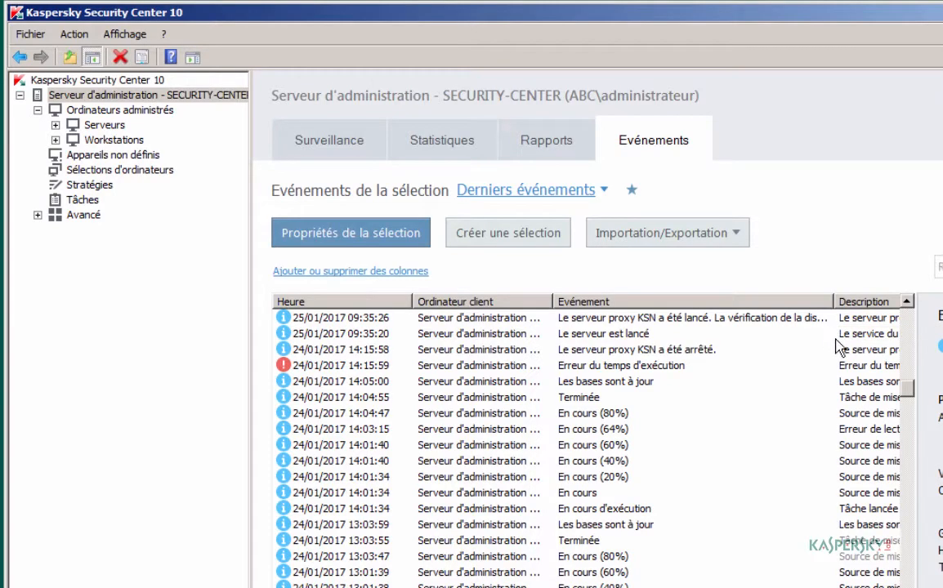
left_click_drag(911, 396, 913, 321)
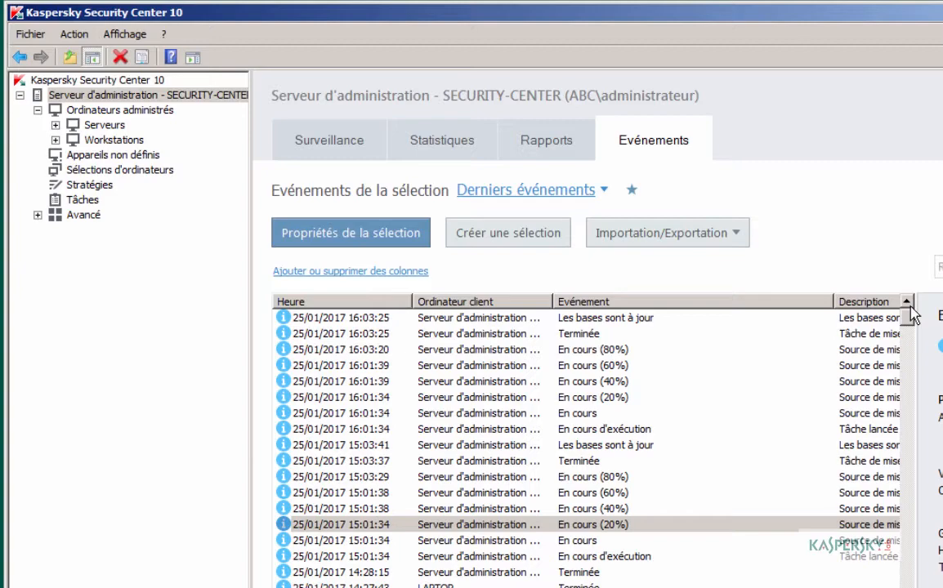
left_click(579, 193)
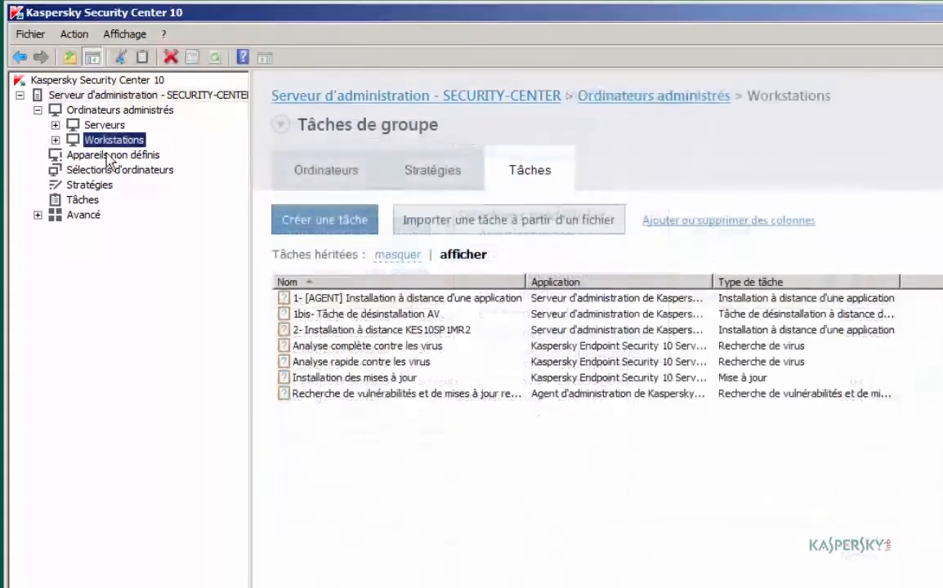
Open the Workstations group's Kaspersky Endpoint Security policy and look through its critical event types under 'Notification sur les événements'
left_click(419, 178)
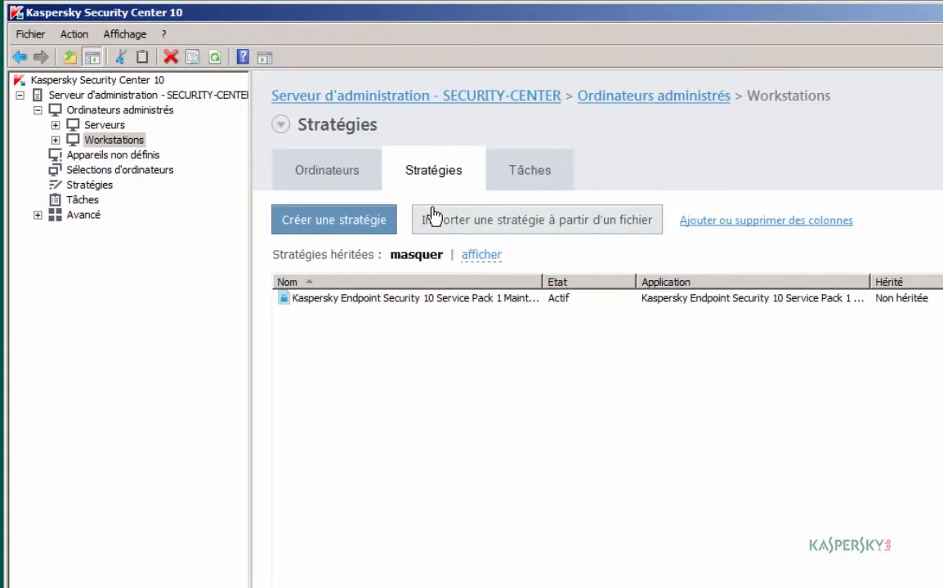
left_click(382, 300)
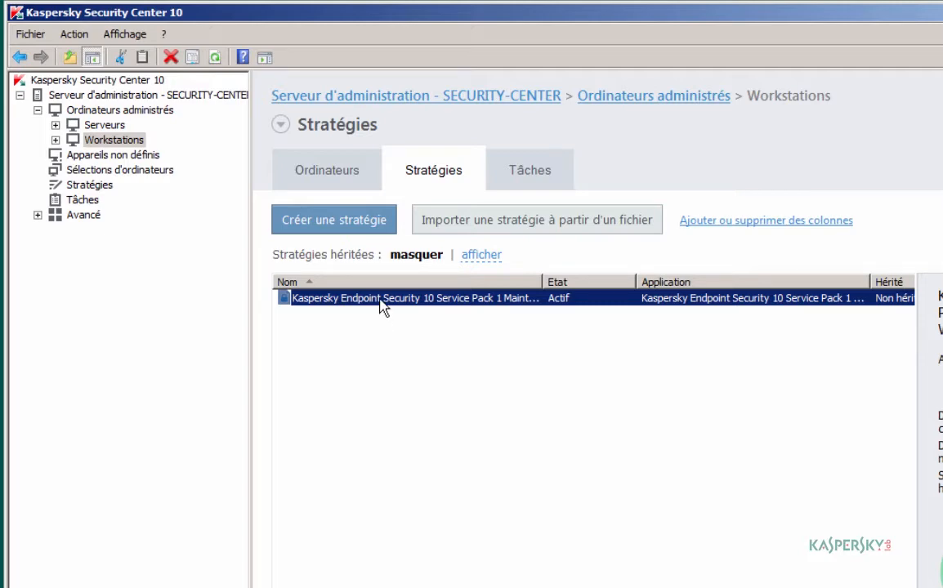
double_click(381, 301)
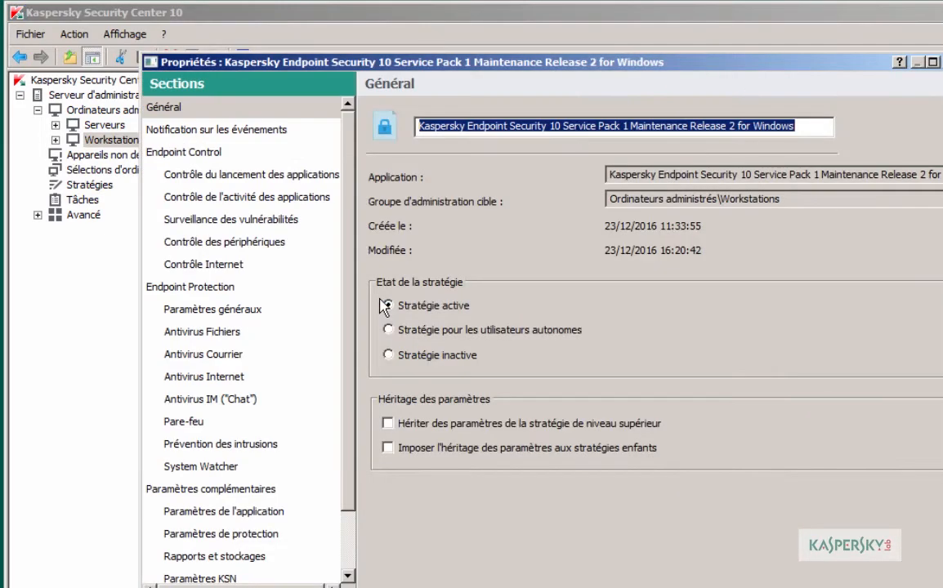
left_click(260, 136)
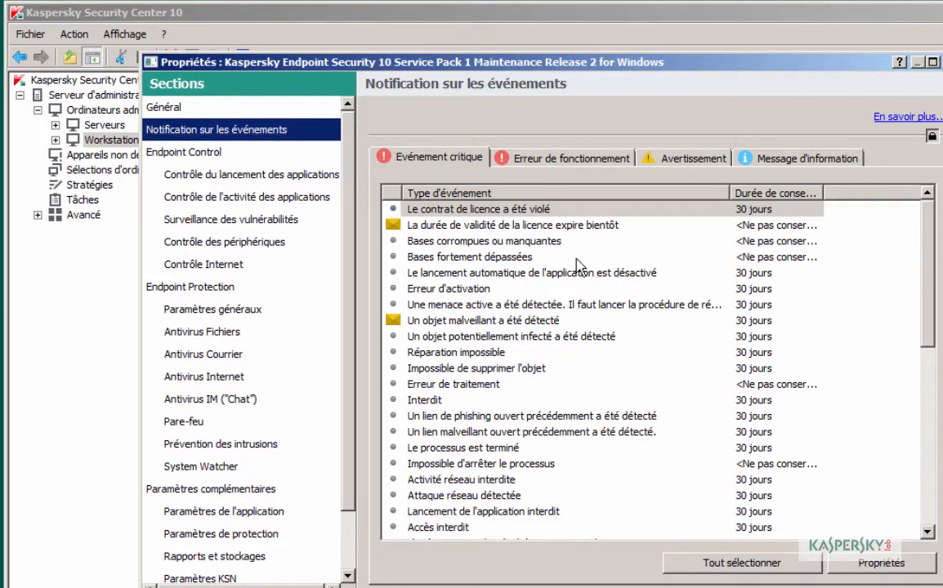
scroll(931, 322, "down", 1)
left_click_drag(931, 323, 931, 508)
scroll(835, 425, "up", 8)
Check the notification settings of 'La durée de validité de la licence expire bientôt' and 'Un objet malveillant a été détecté', cancelling both dialogs
left_click(466, 224)
double_click(503, 229)
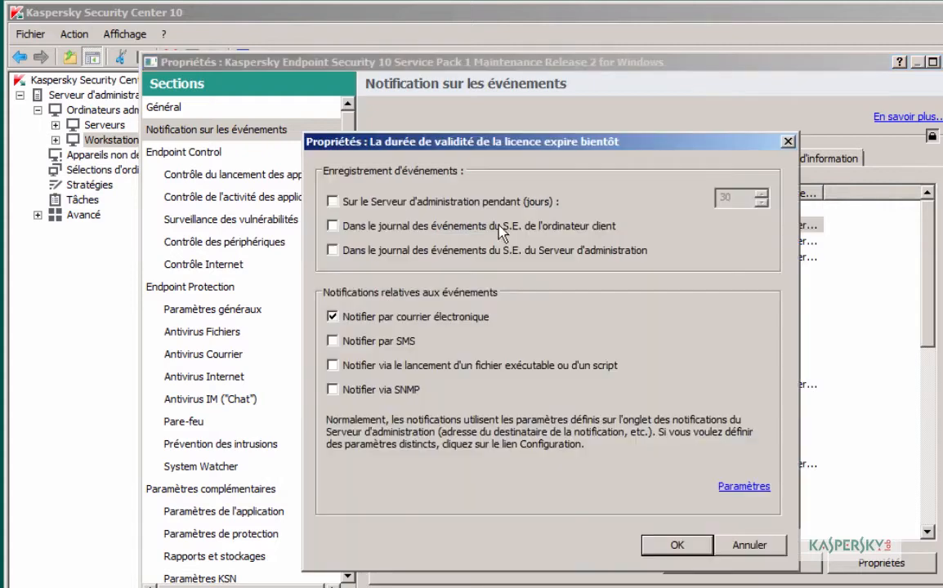
left_click(332, 315)
left_click(746, 544)
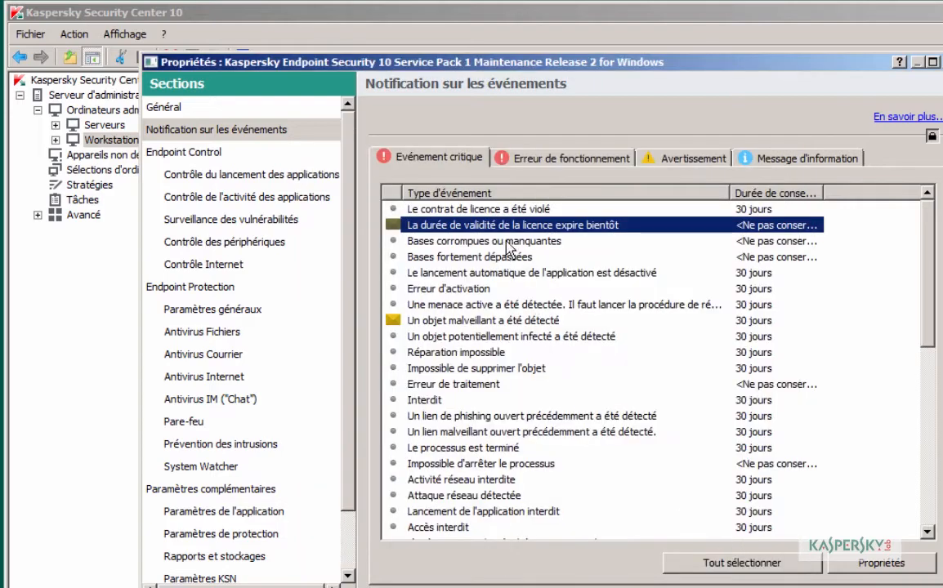
double_click(478, 323)
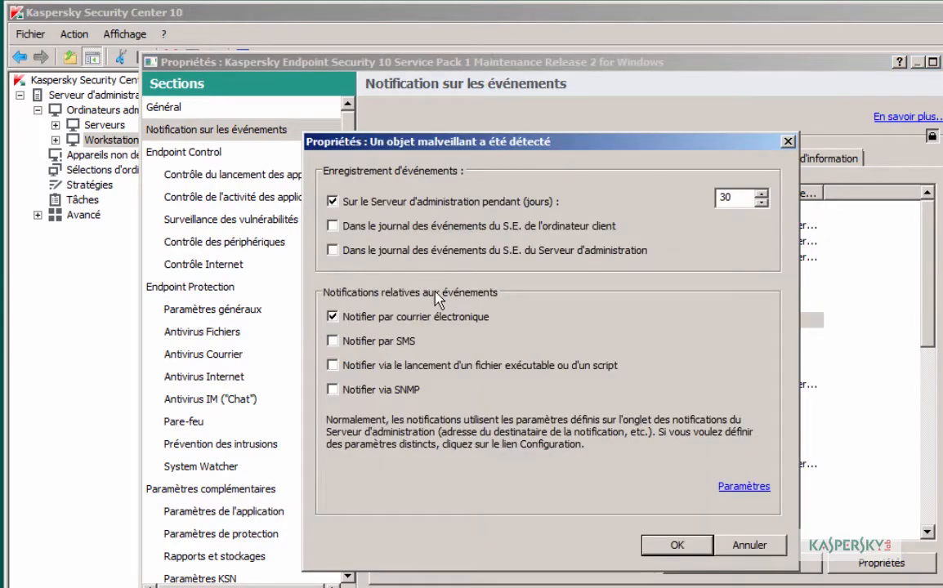
left_click(743, 544)
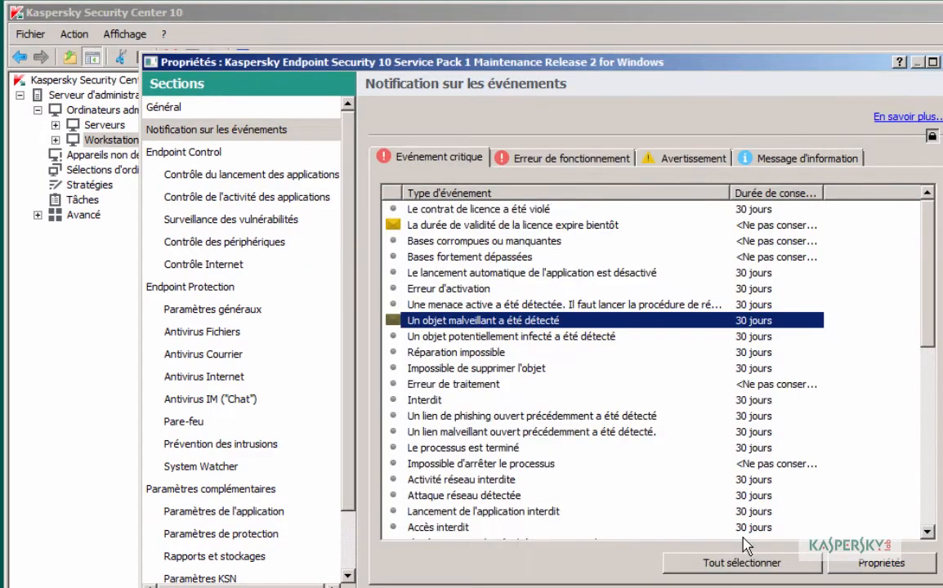
left_click(682, 448)
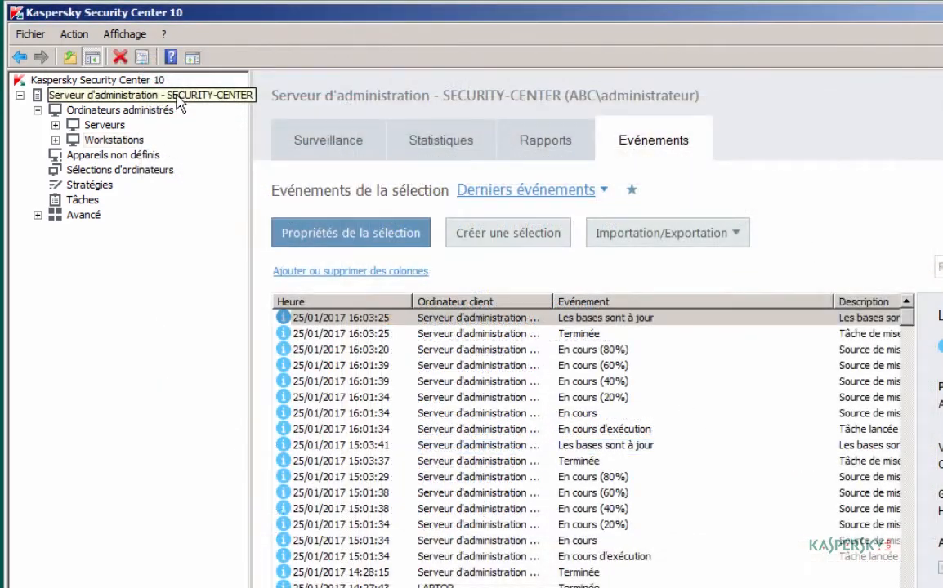
Open the administration server's event notification properties and review its critical events and 'Erreur de fonctionnement' events
right_click(176, 96)
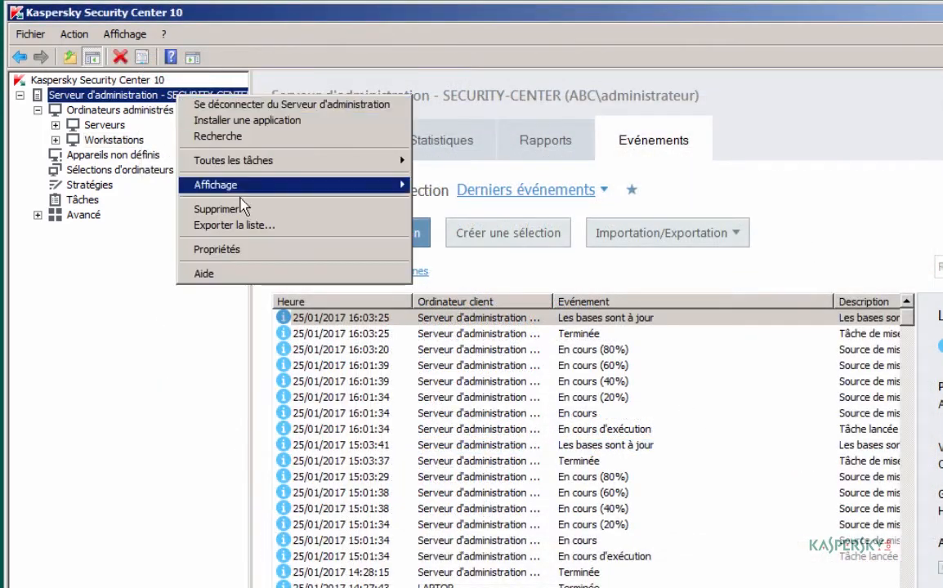
left_click(274, 258)
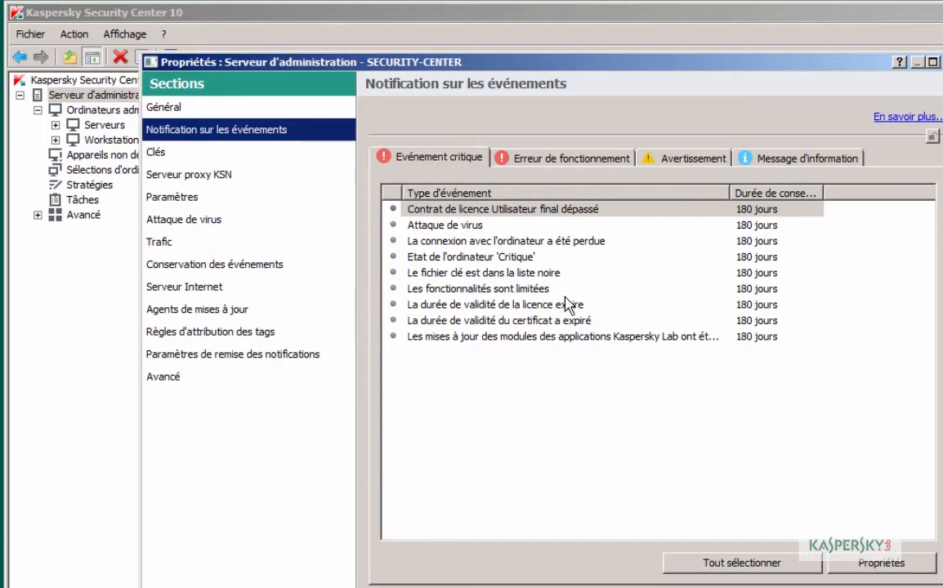
left_click(578, 159)
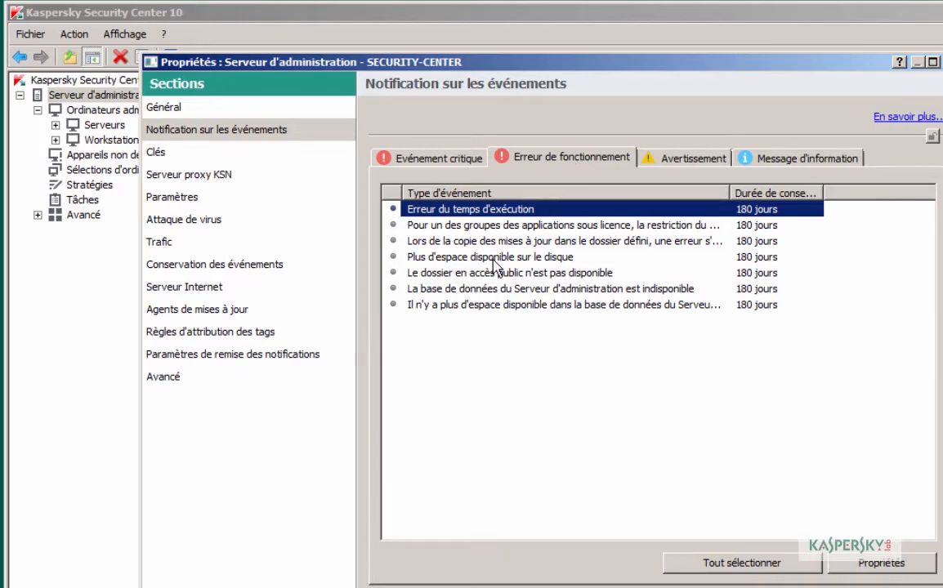
Enable e-mail notification for the server warnings 'Espace insuffisant sur les disques durs' and 'Trop peu d'espace libre dans la base de données du Serveur d'administration'
left_click(687, 161)
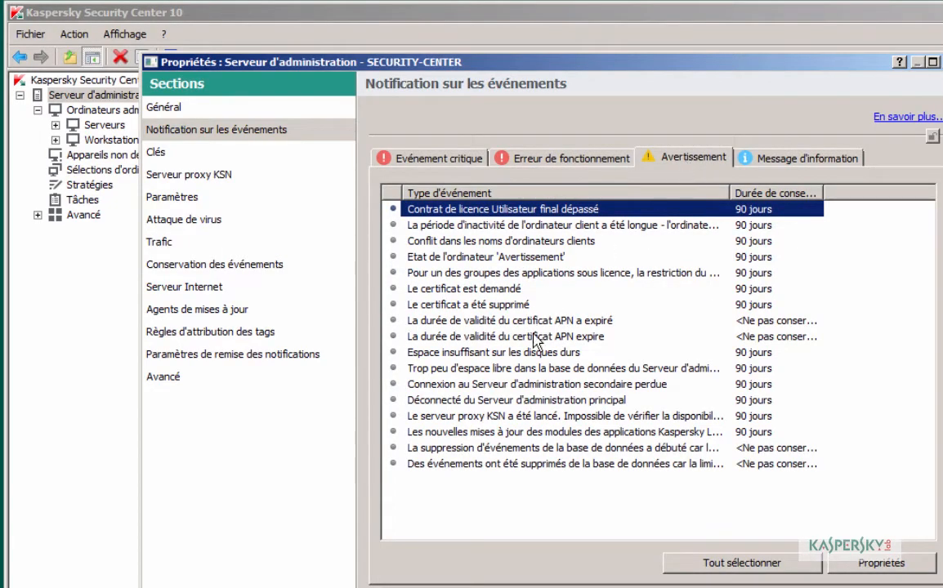
double_click(515, 354)
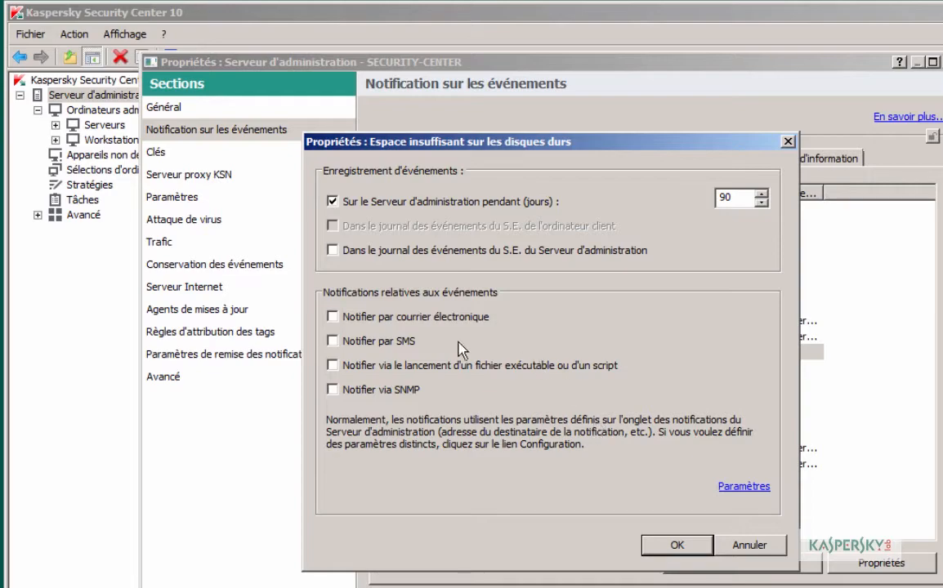
left_click(435, 319)
left_click(691, 543)
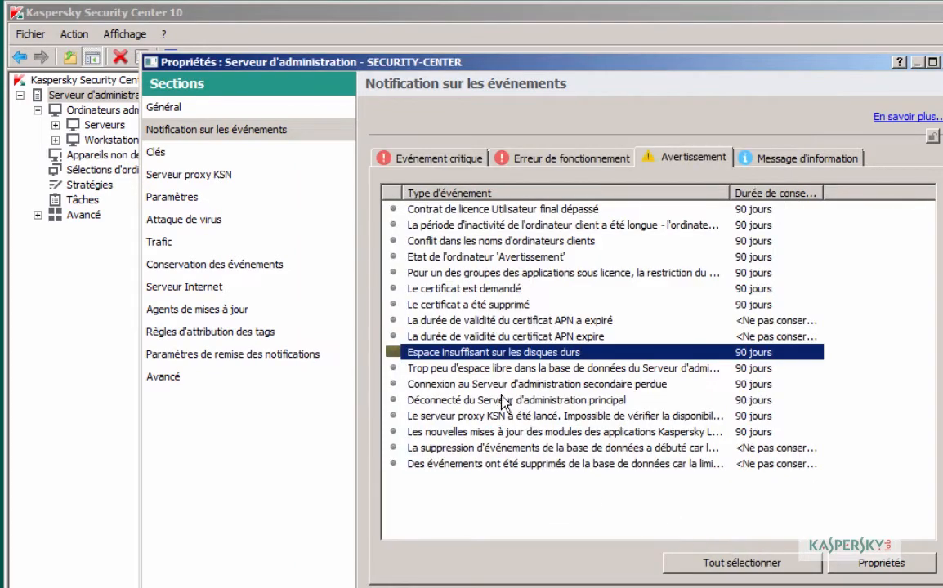
double_click(483, 368)
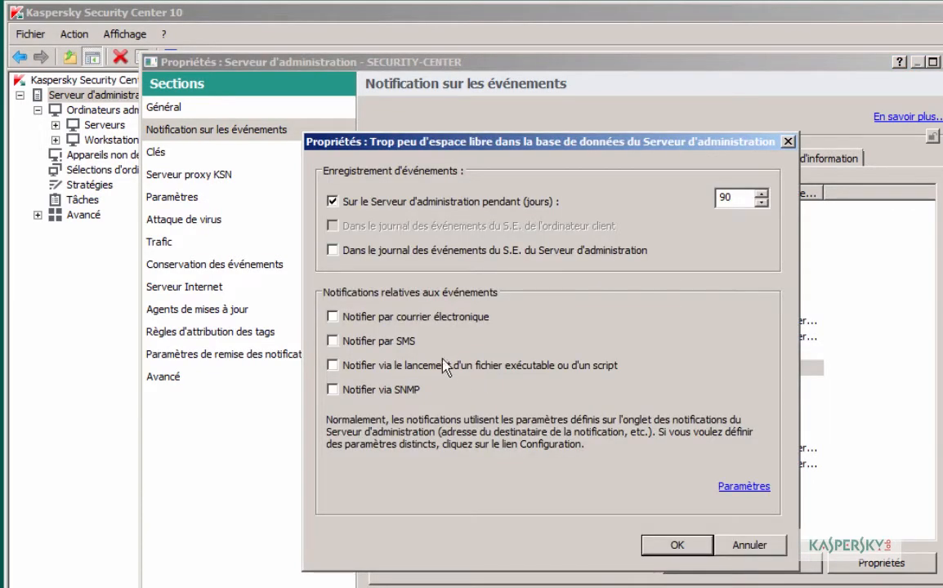
left_click(425, 317)
left_click(681, 545)
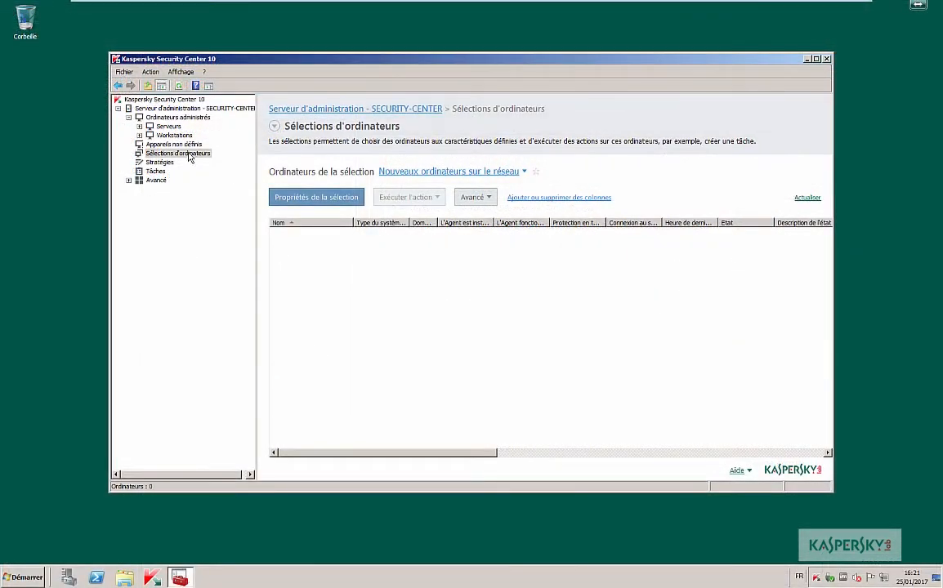
View the predefined computer selections 'Ordinateurs avec l'état "Critique"' and 'Ne s'est pas connecté depuis longtemps'
left_click(198, 153)
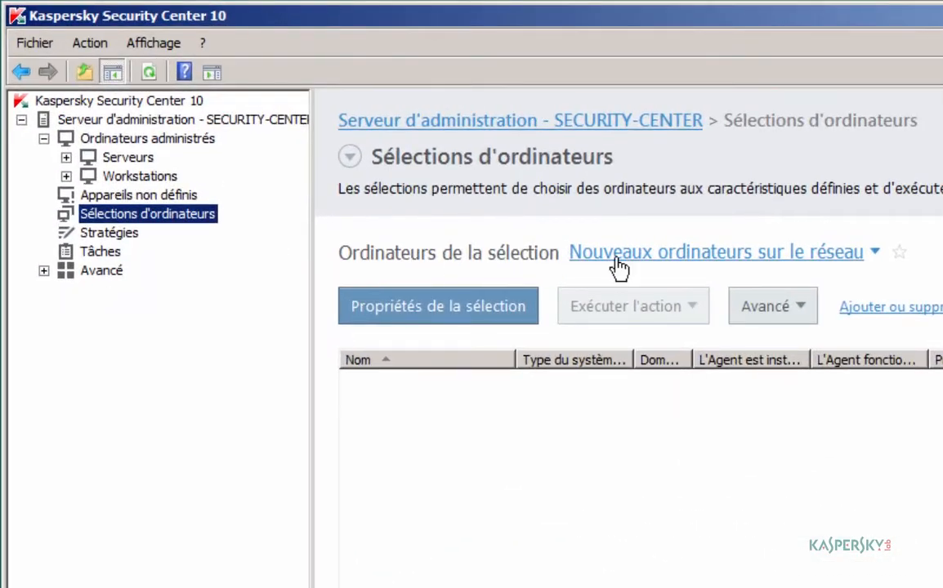
left_click(839, 260)
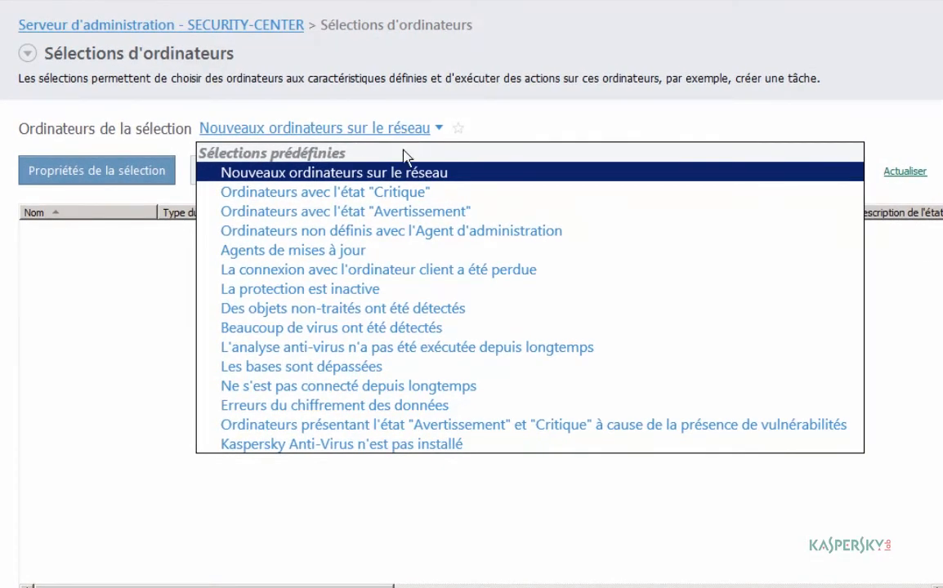
left_click(400, 193)
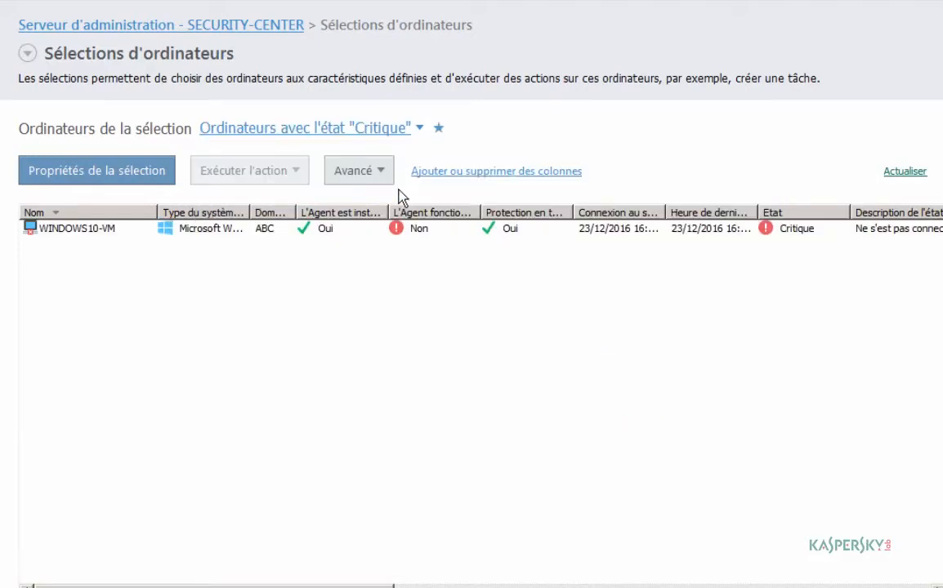
left_click(389, 129)
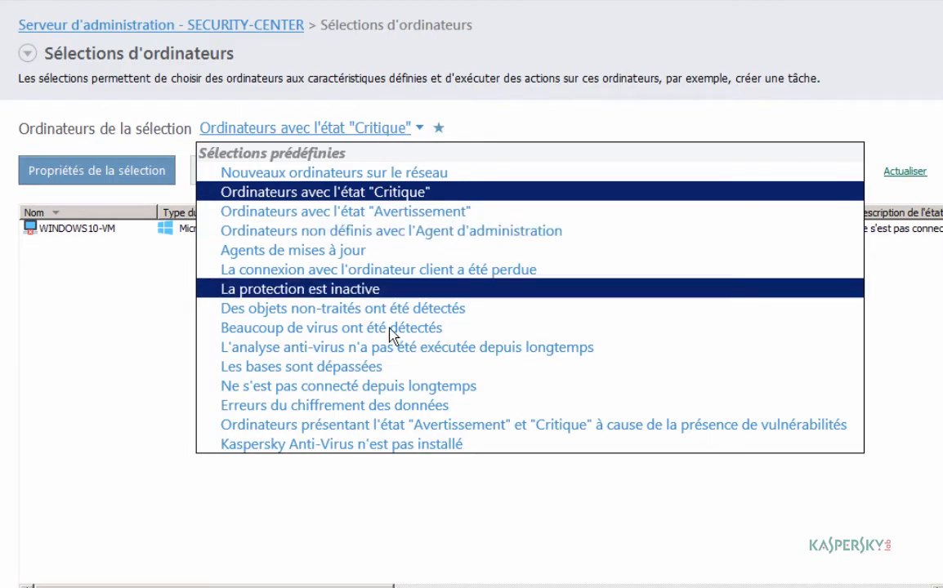
left_click(394, 387)
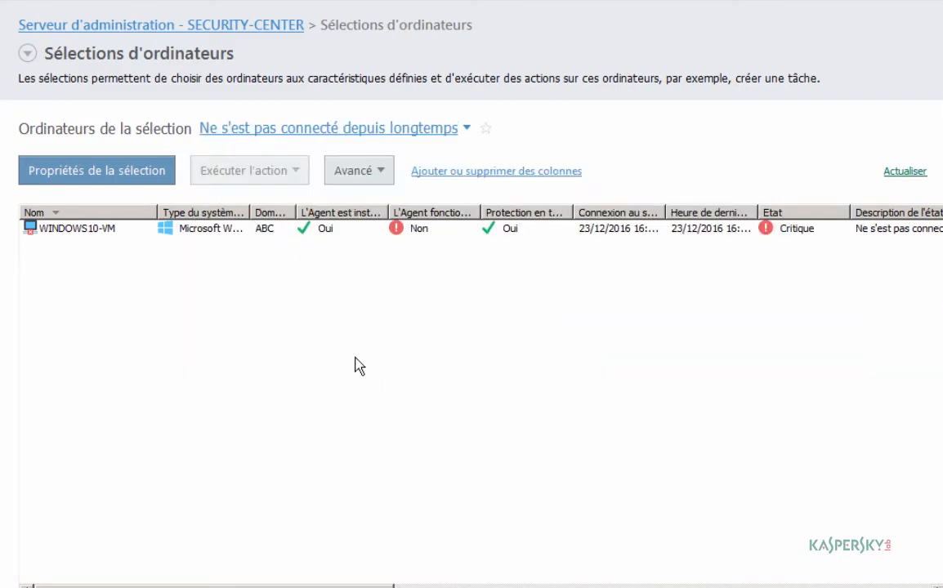
Create a new computer selection named 'Test'
left_click(364, 173)
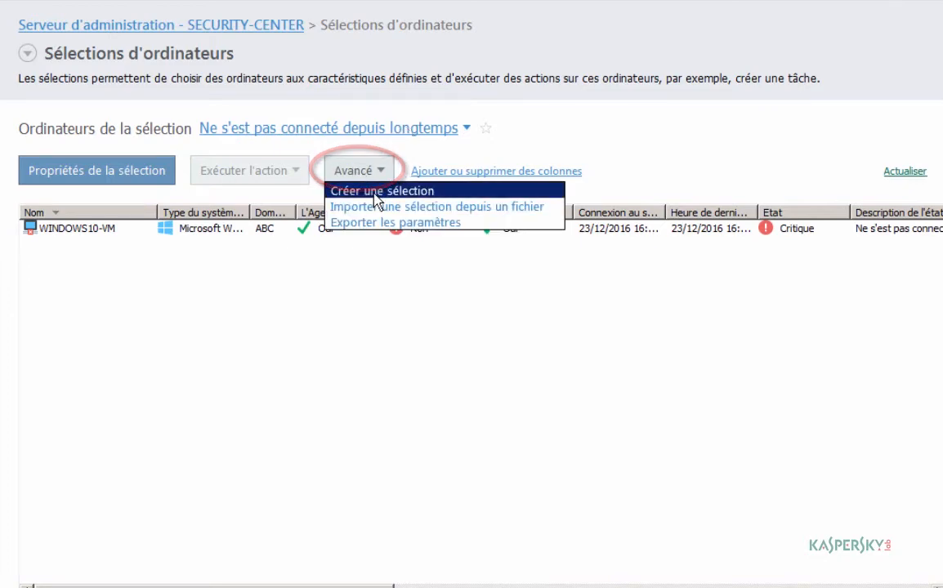
left_click(375, 193)
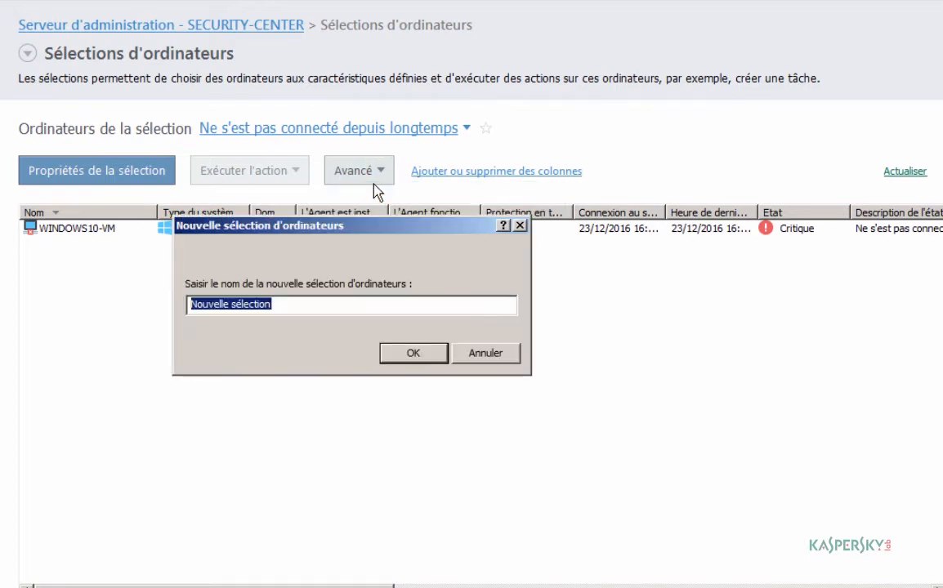
type("Test")
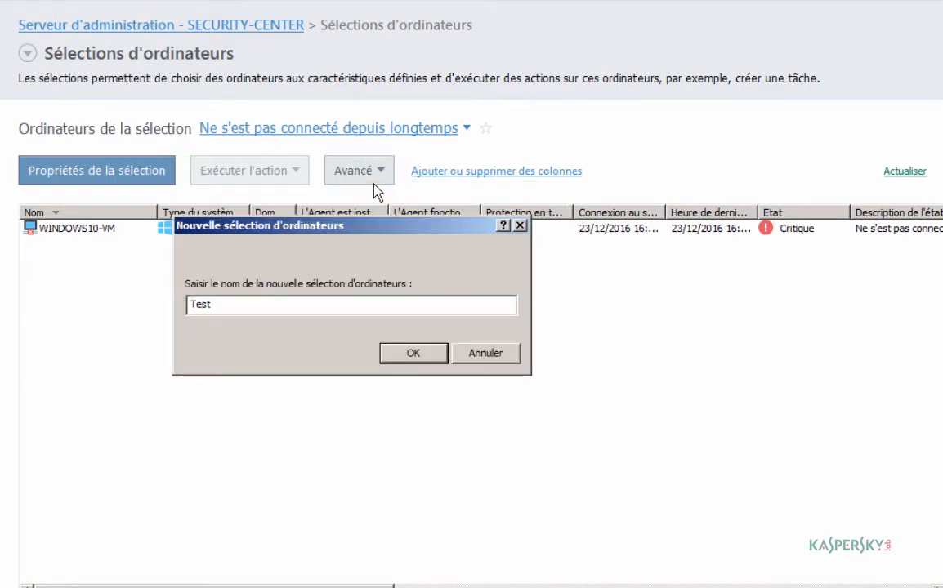
key("Return")
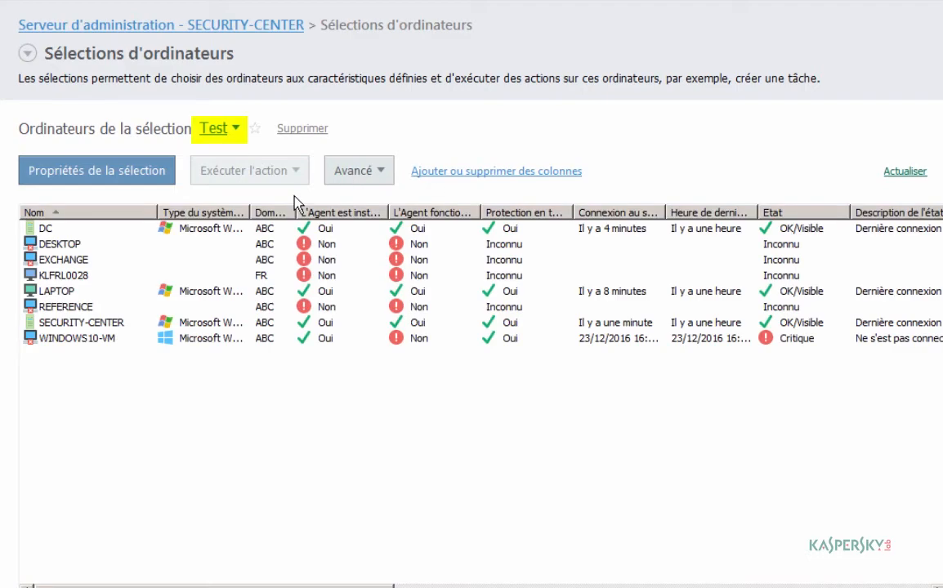
Open the properties of the 'Test' condition from the Test selection's list of conditions
left_click(116, 174)
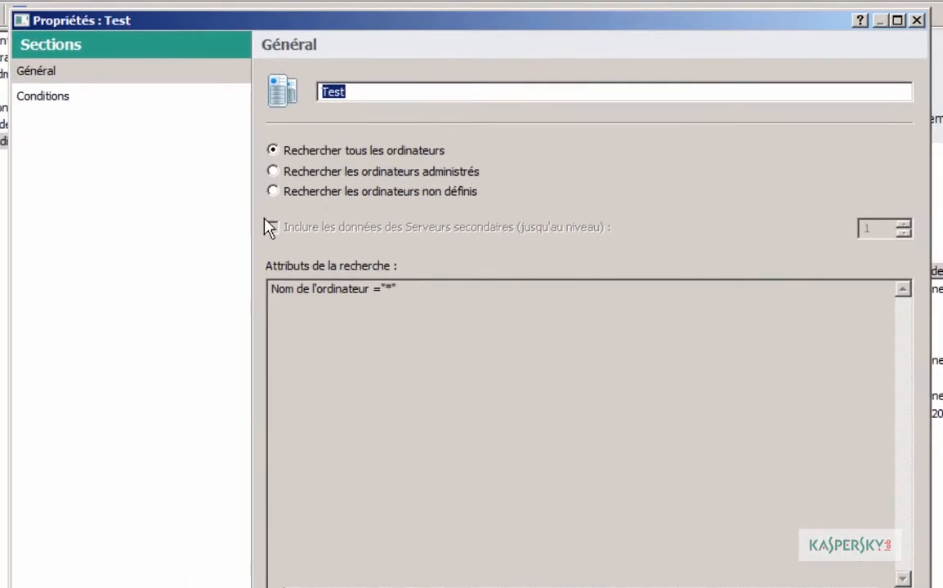
left_click(69, 99)
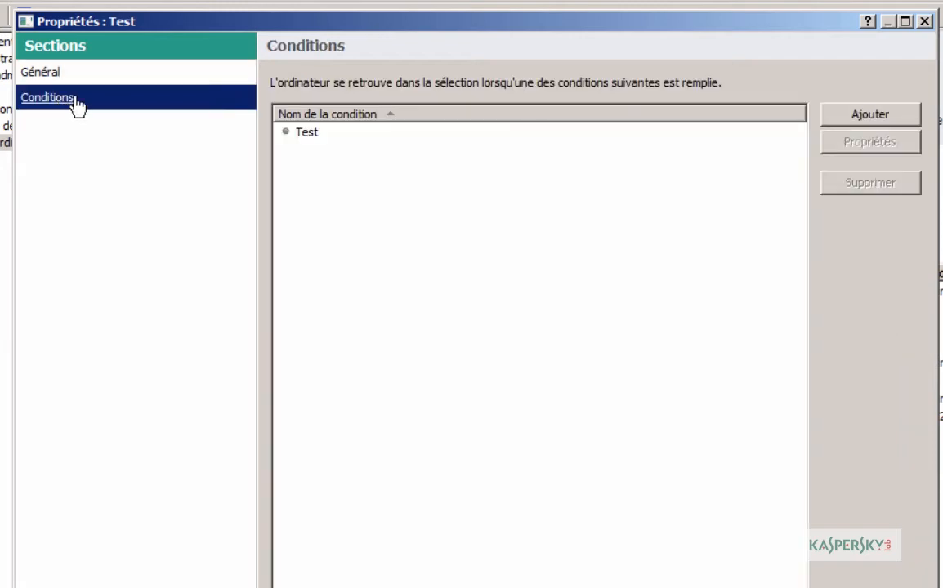
left_click(307, 136)
left_click(309, 139)
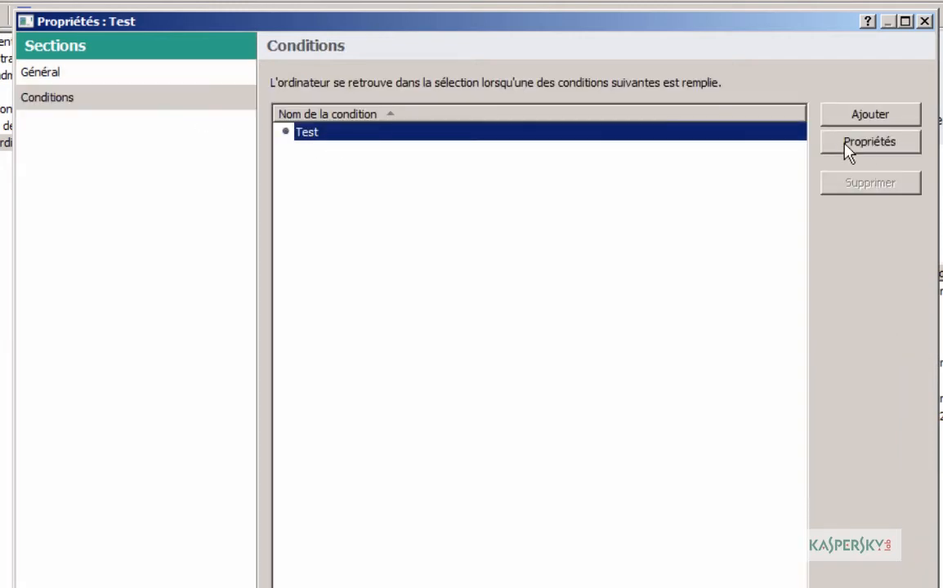
left_click(870, 142)
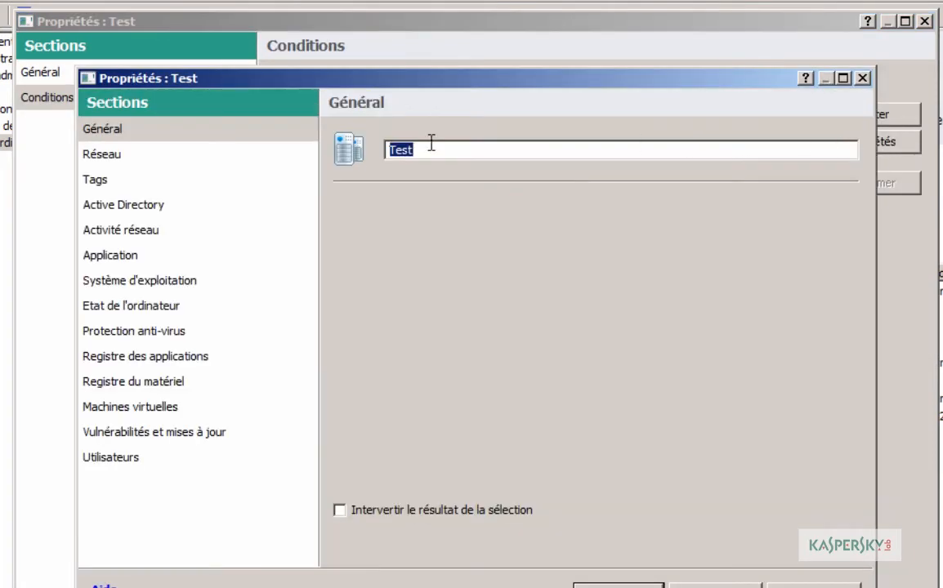
Examine the network, tag and network activity criteria of the 'Test' condition, including the IP range option
left_click(123, 154)
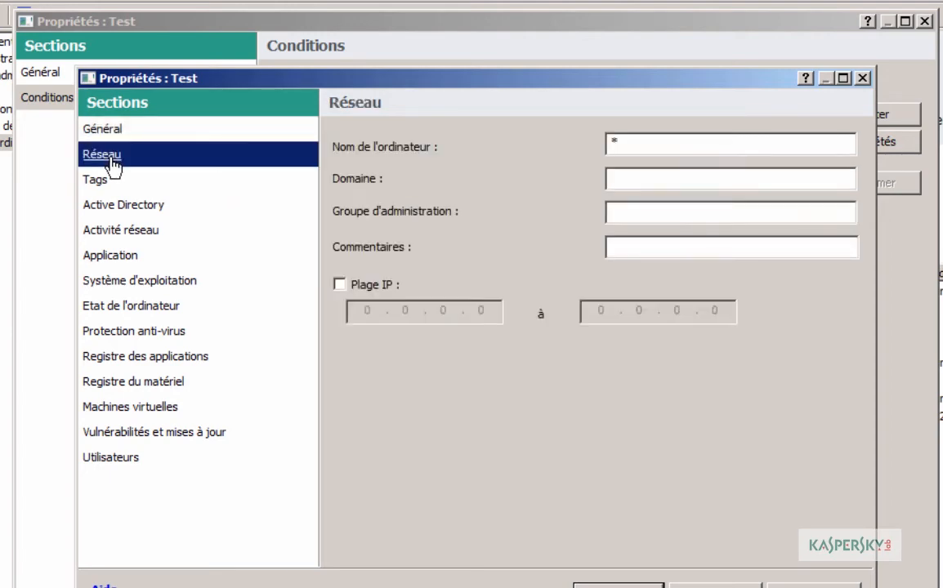
left_click(615, 143)
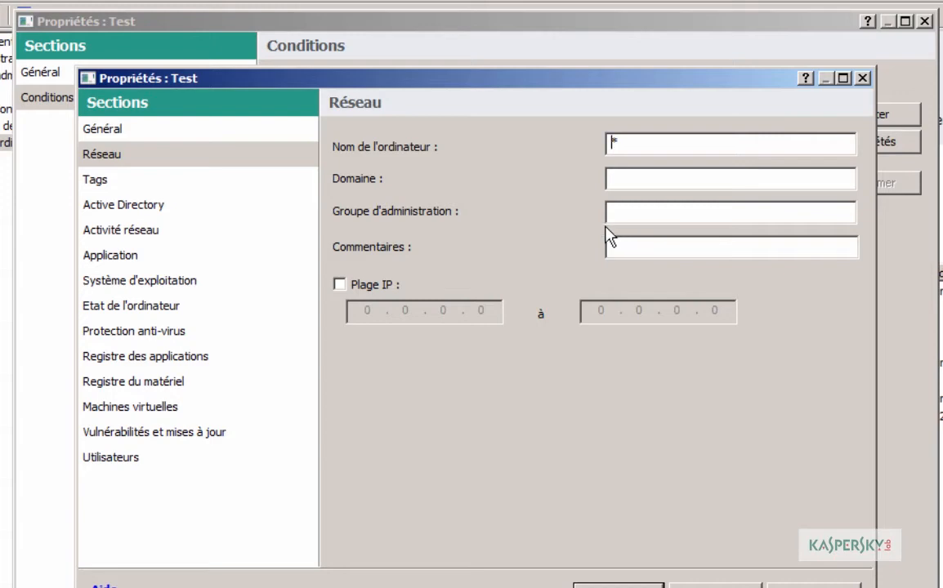
left_click(352, 282)
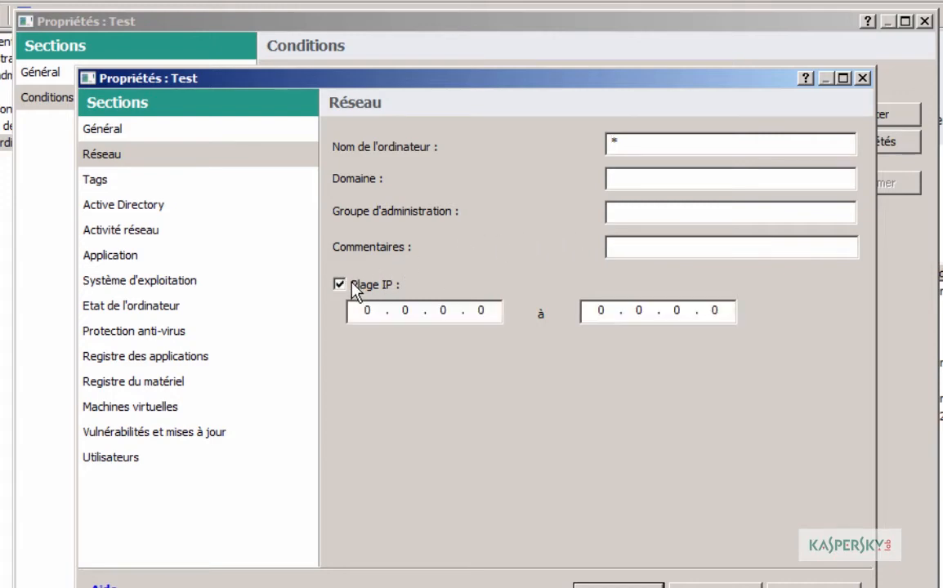
left_click(352, 283)
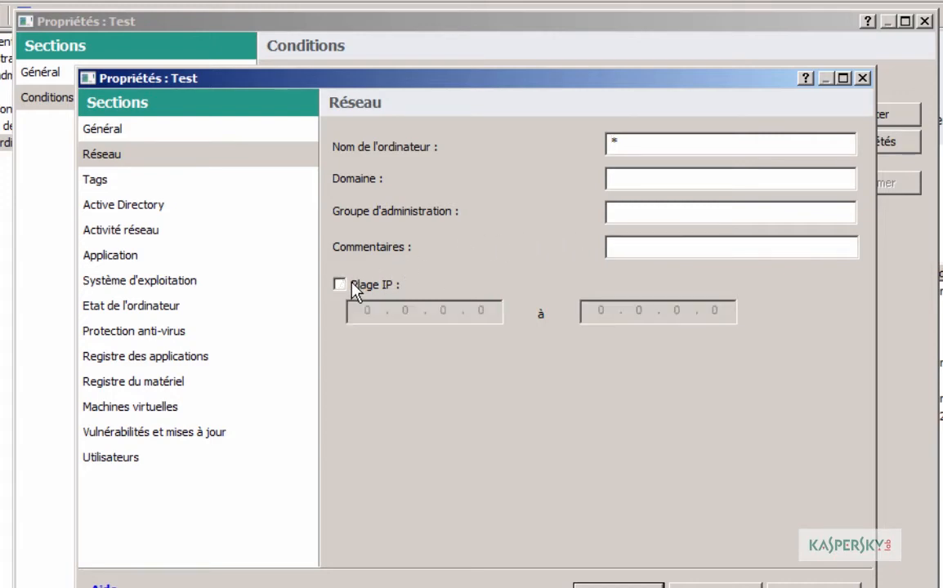
left_click(111, 184)
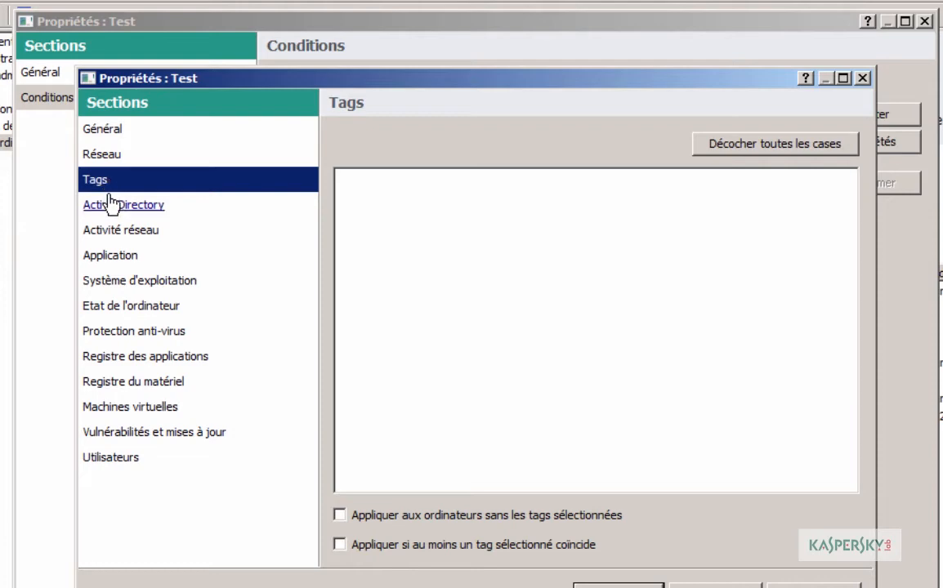
left_click(119, 232)
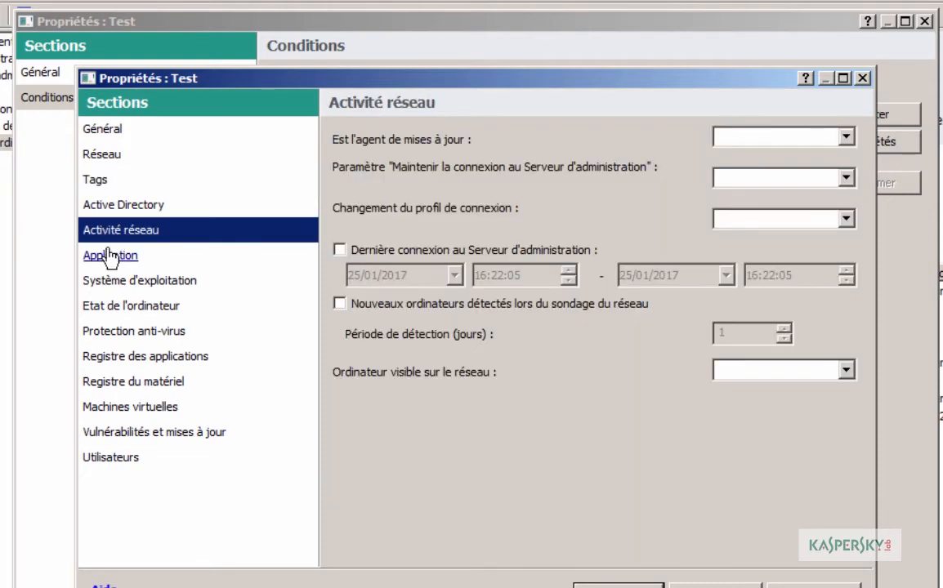
Examine the condition's application, operating system, computer state and application registry criteria, including the selectable application names
left_click(98, 254)
left_click(848, 164)
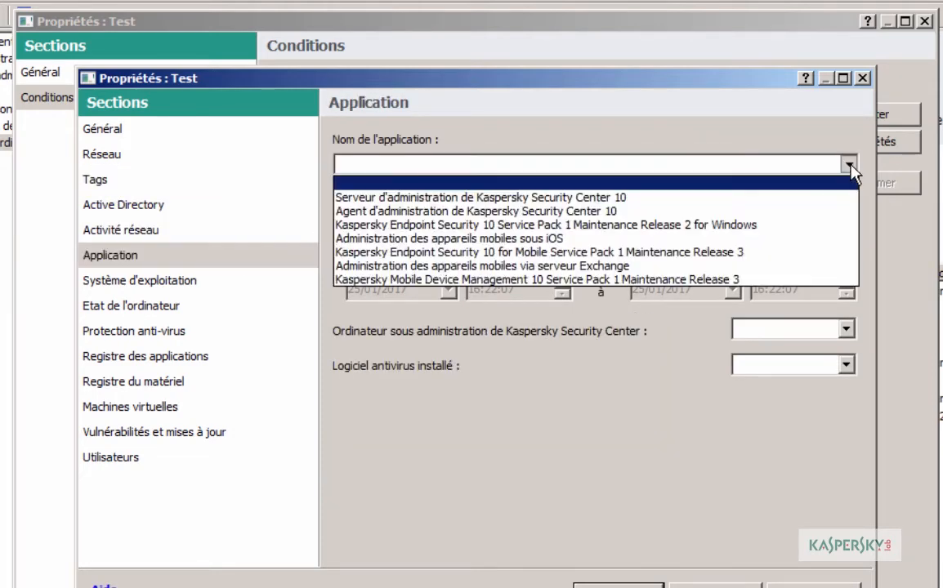
left_click(848, 166)
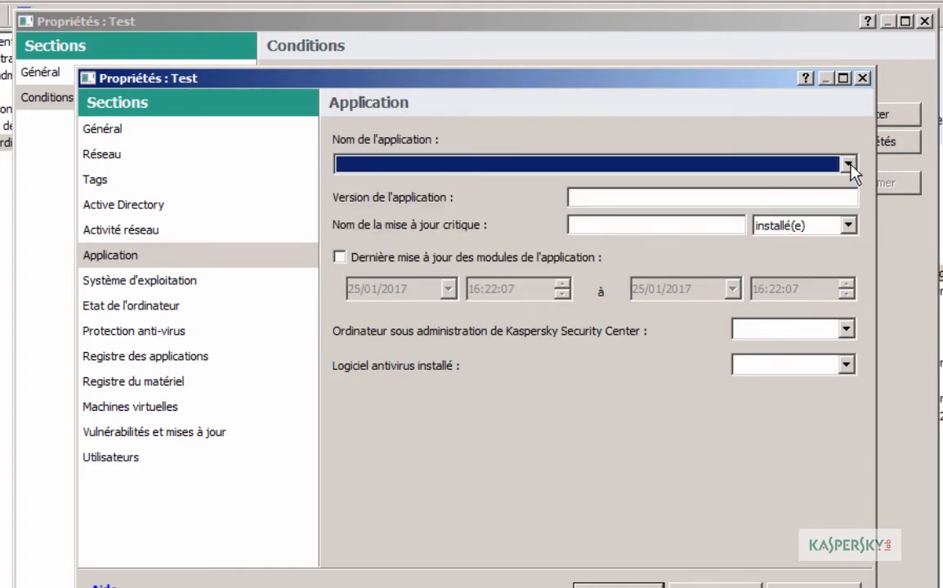
left_click(143, 285)
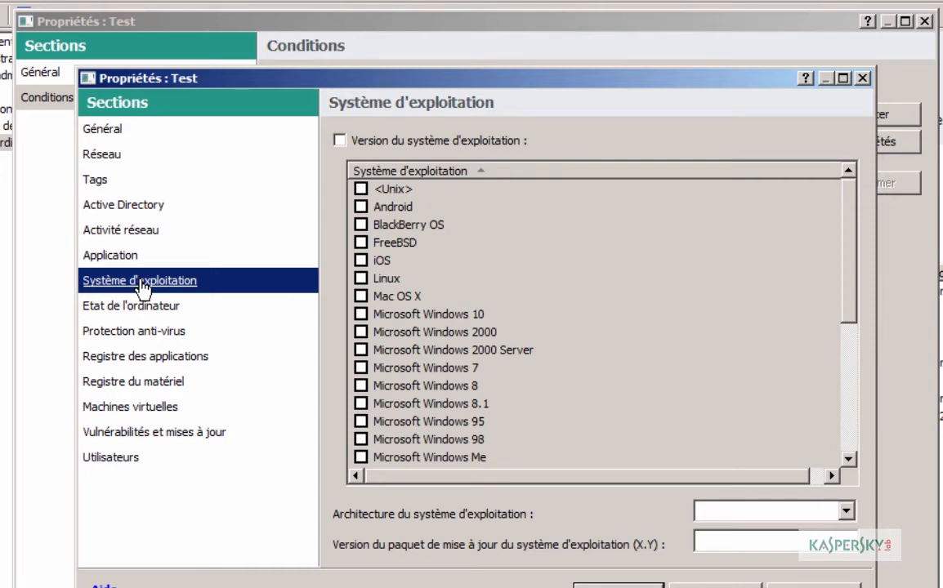
left_click(129, 315)
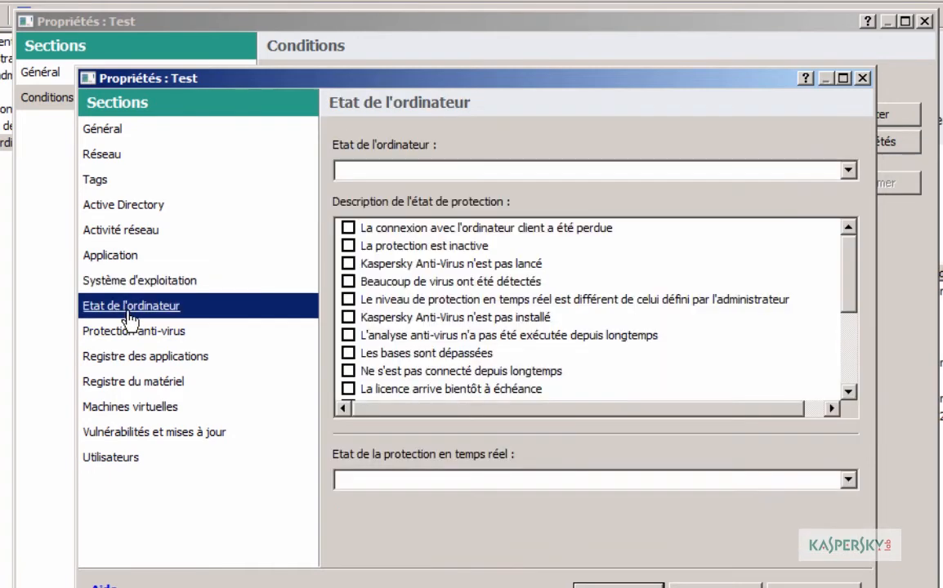
left_click(130, 359)
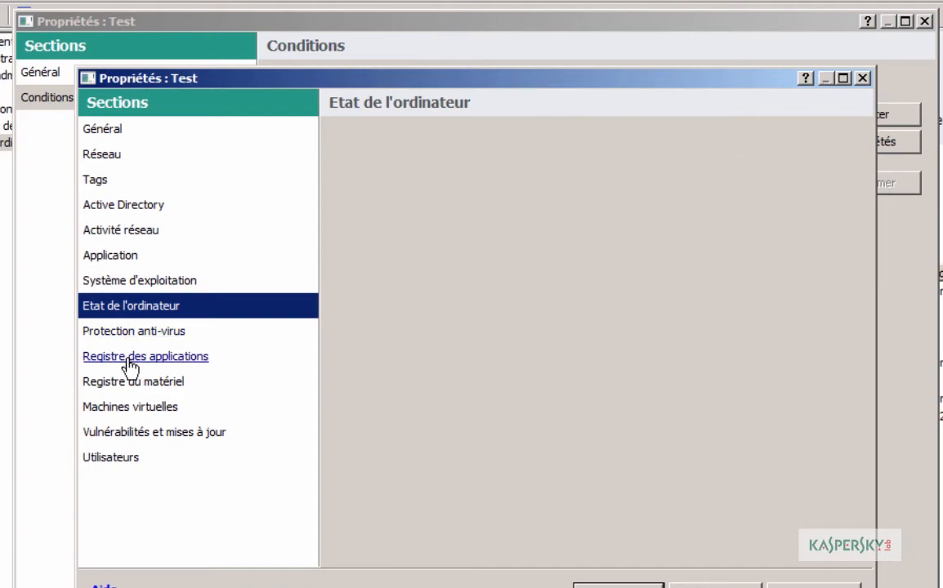
left_click(837, 157)
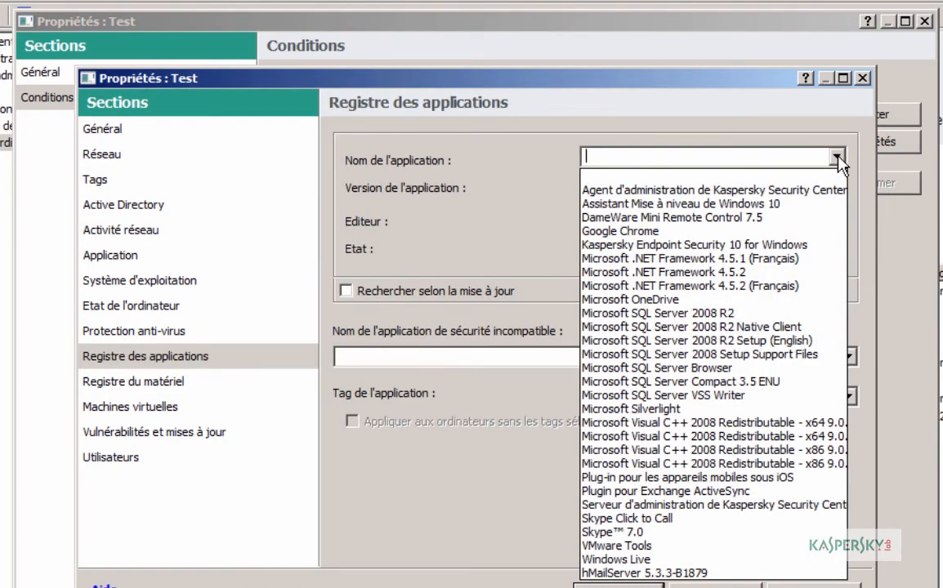
left_click(836, 157)
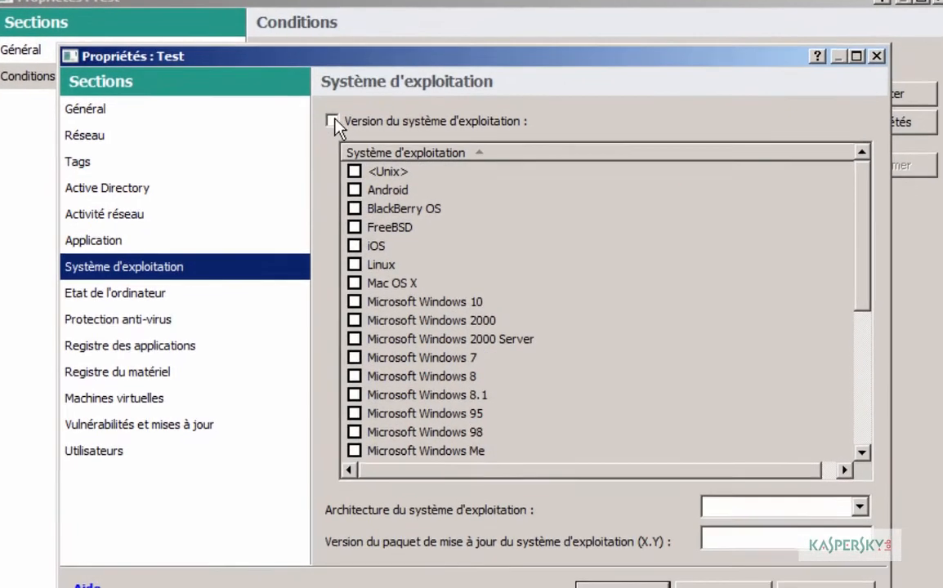
Enable the operating system version criterion and restrict the condition to Microsoft Windows 7
left_click(333, 121)
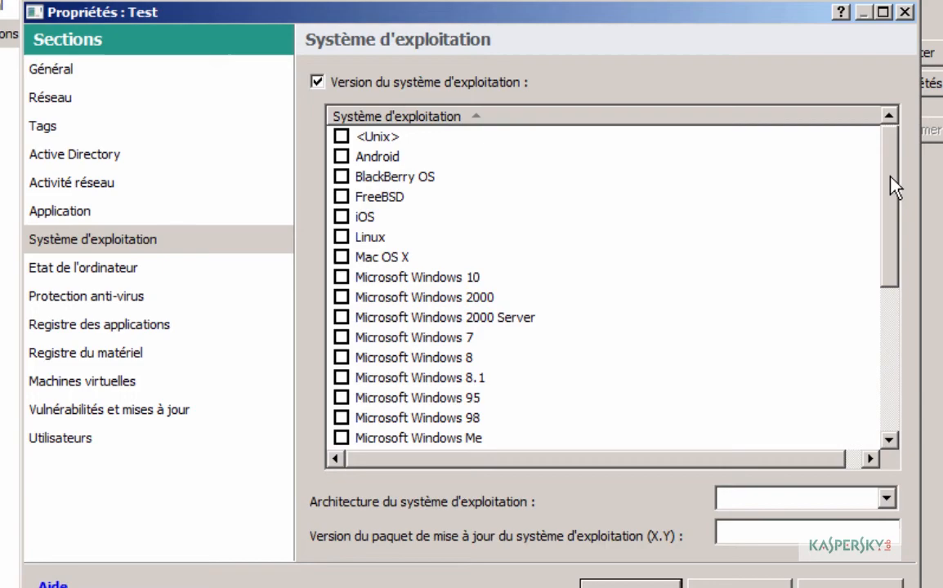
left_click_drag(895, 187, 891, 211)
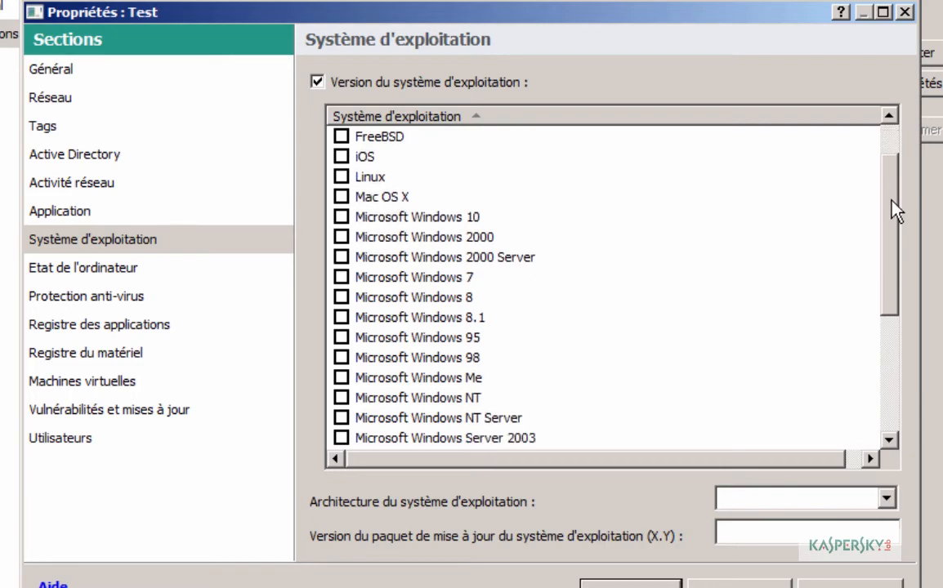
left_click(341, 277)
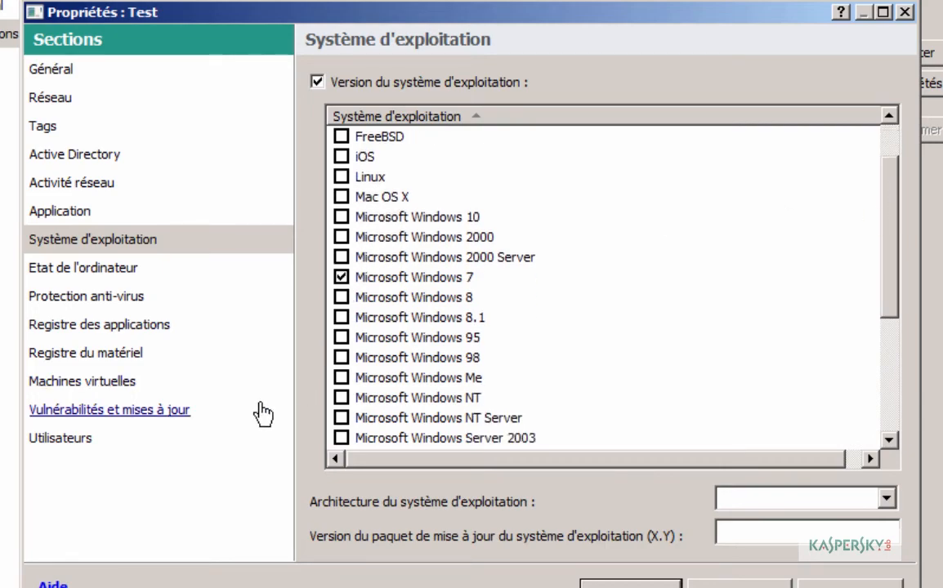
Set the hardware registry's memory volume criterion to a range of 512 to 2048 Mo
left_click(116, 356)
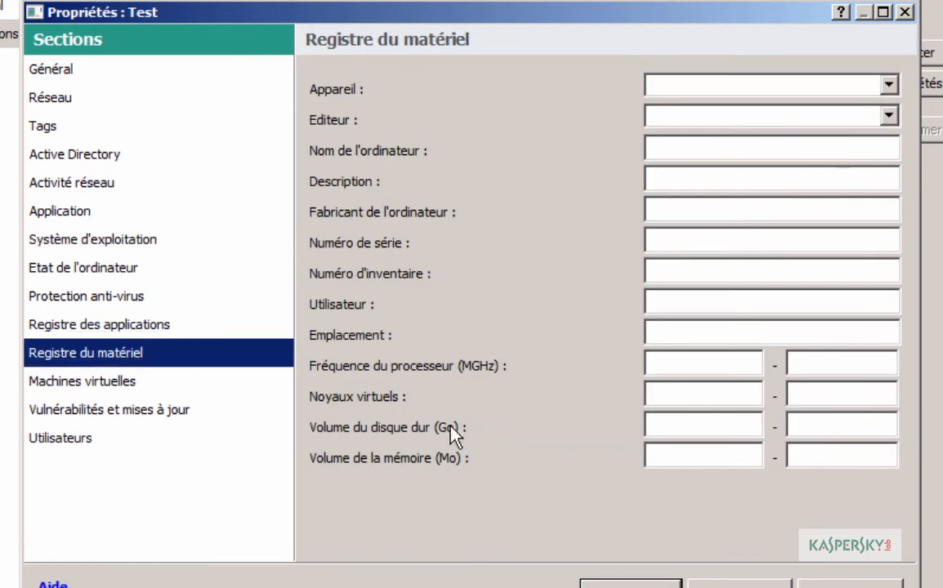
left_click(666, 455)
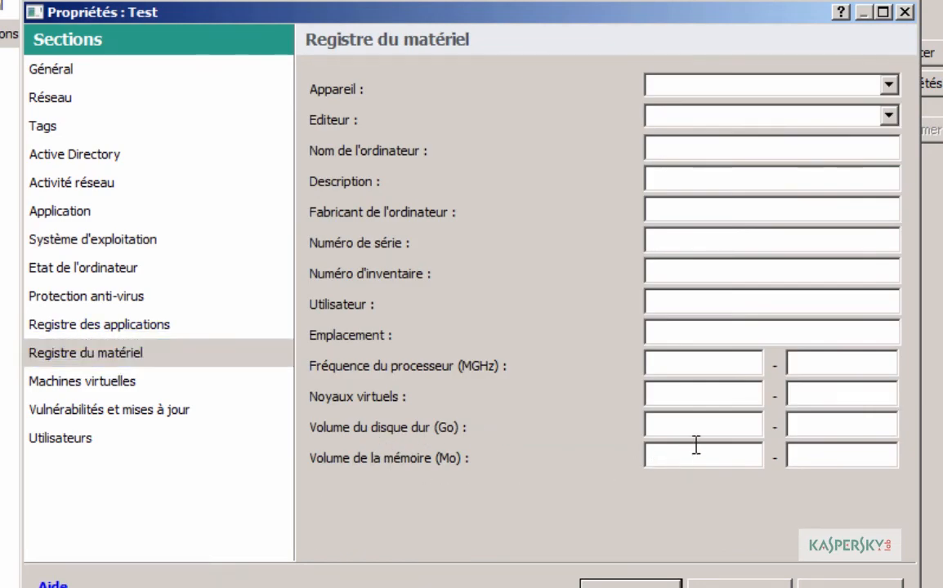
type("512")
key("Tab")
type("2048")
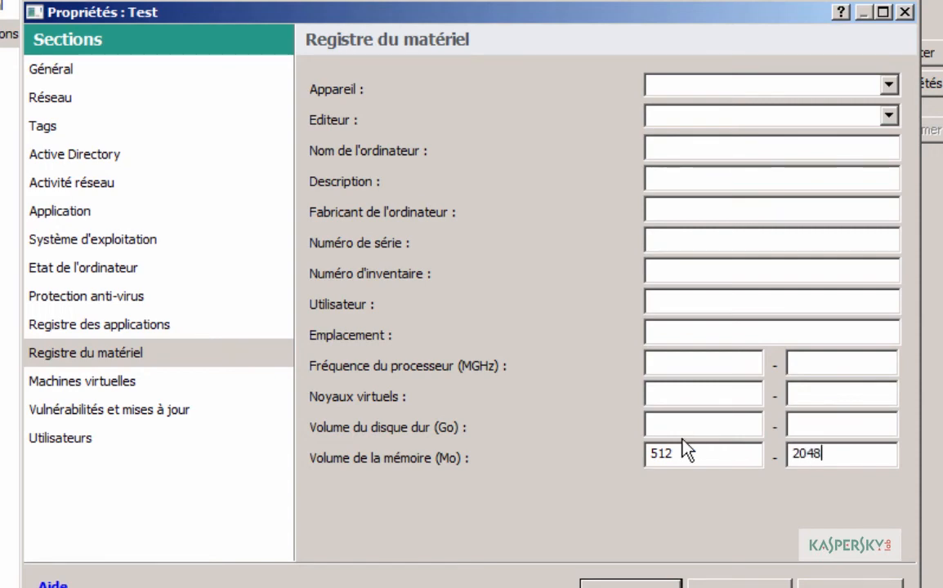
Limit the condition to virtual machines of type VMWare and save the 'Test' condition and selection properties
left_click(94, 381)
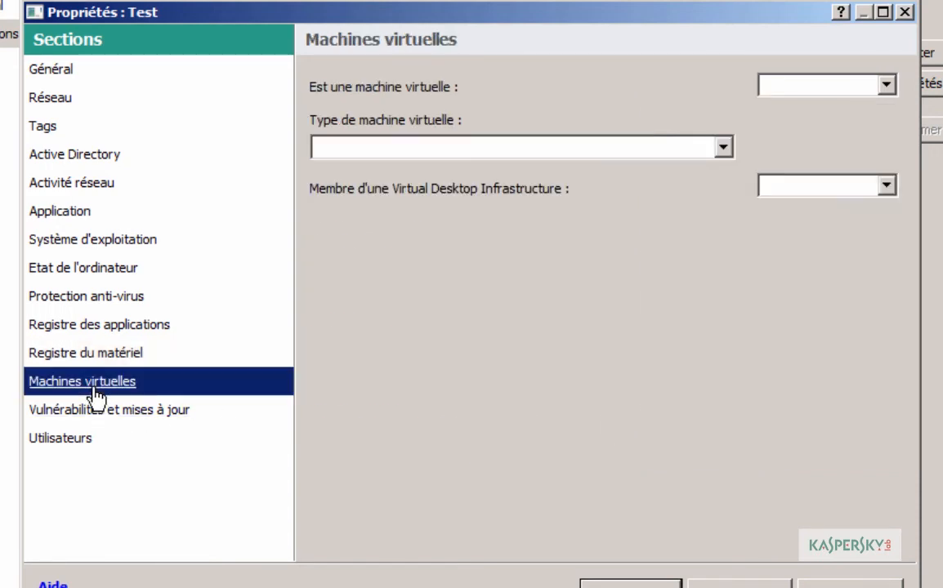
left_click(838, 89)
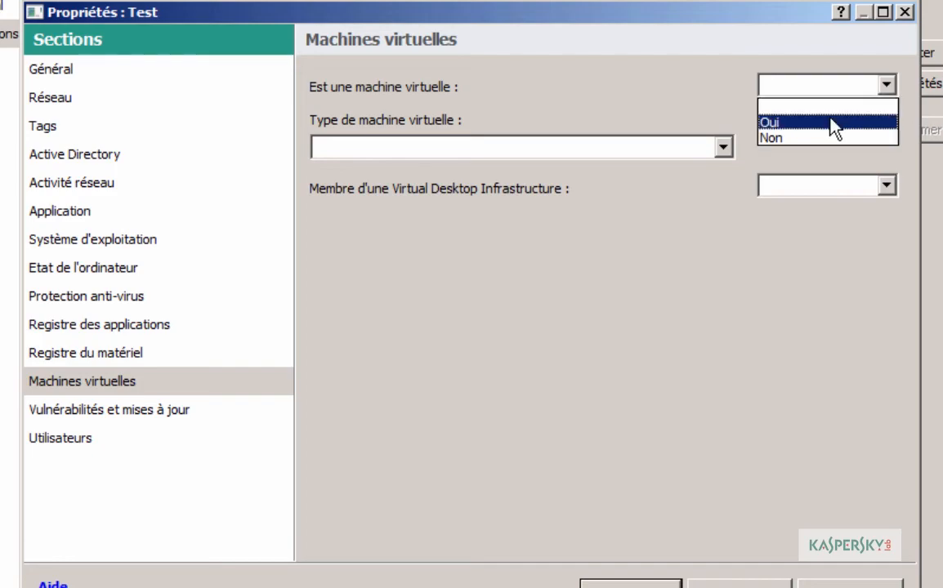
left_click(831, 121)
left_click(725, 150)
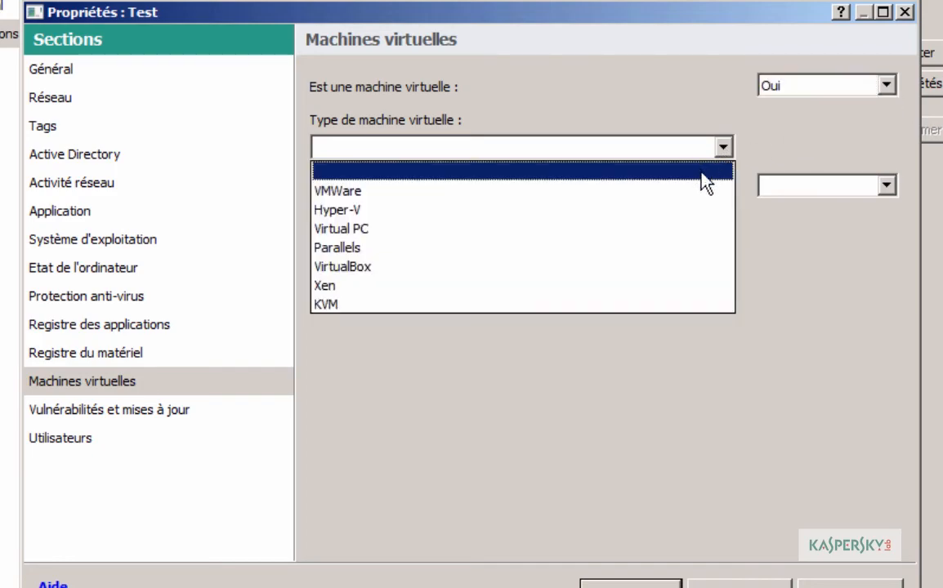
left_click(701, 195)
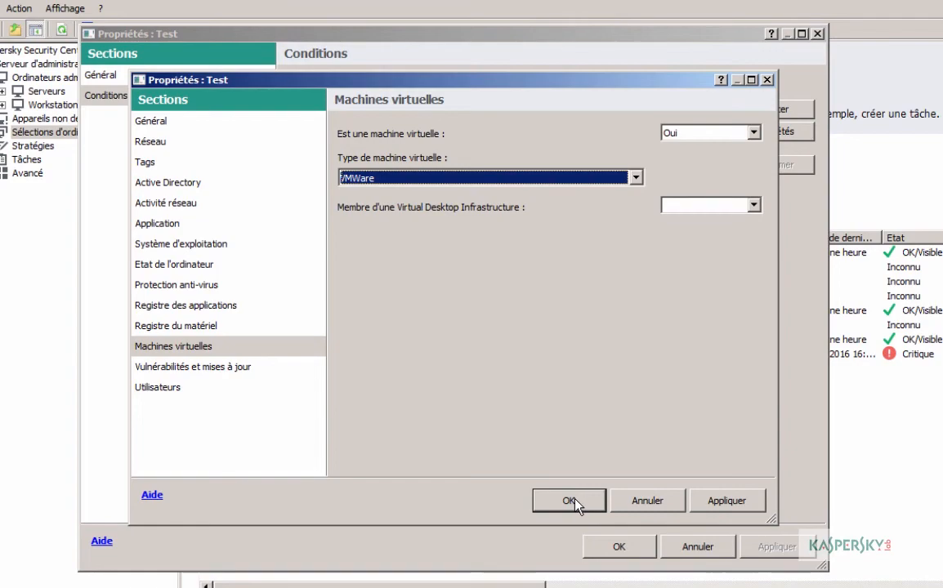
left_click(582, 520)
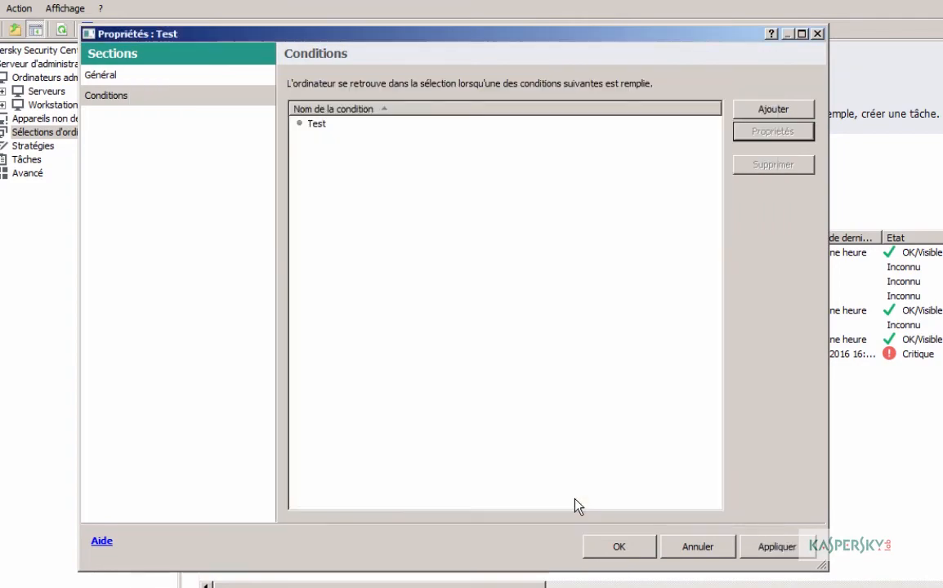
left_click(619, 547)
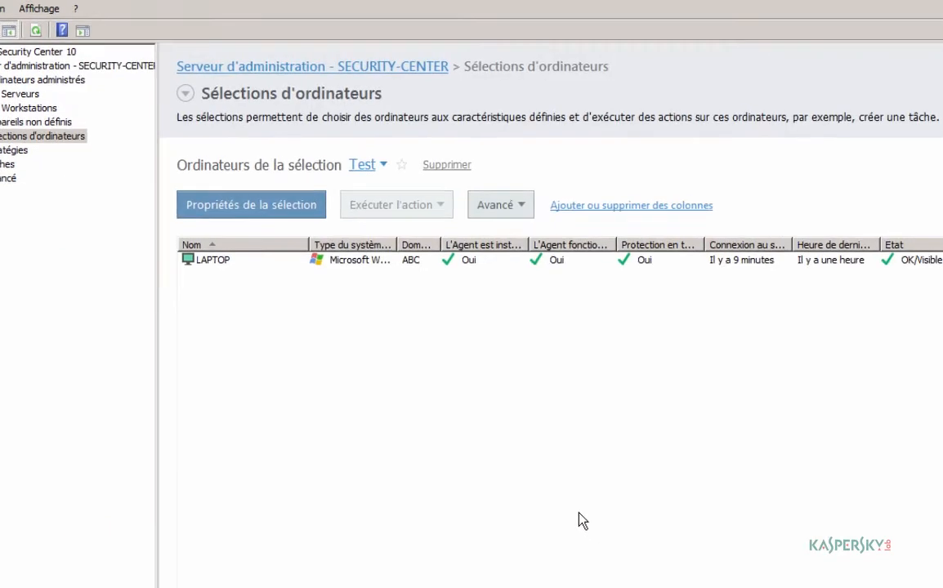
View the actions that can be run on the LAPTOP computer in the 'Test' selection
left_click(229, 262)
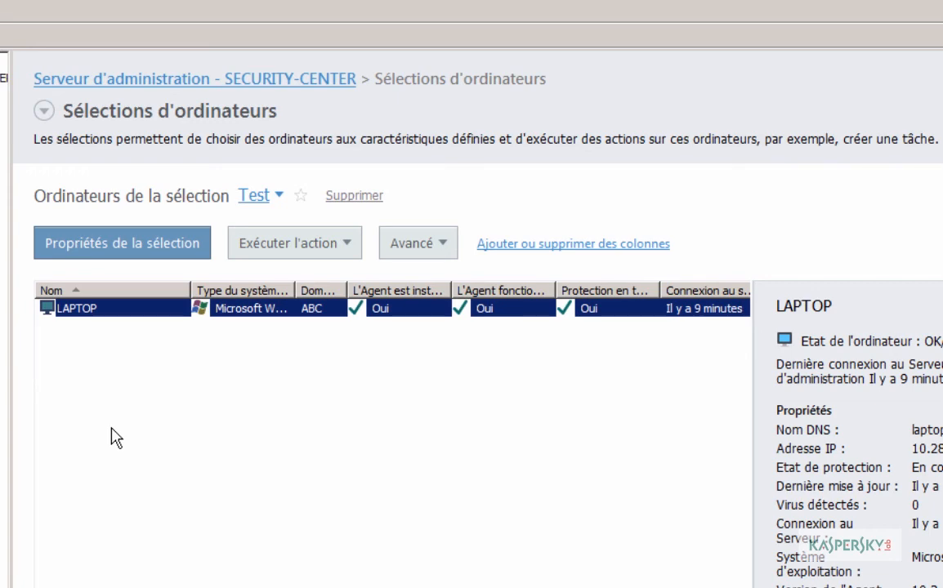
left_click(342, 249)
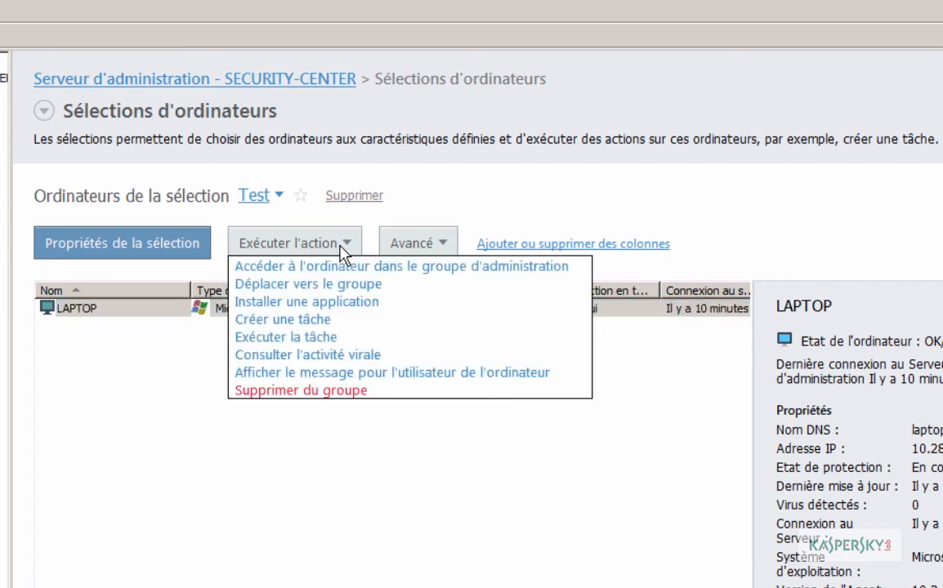